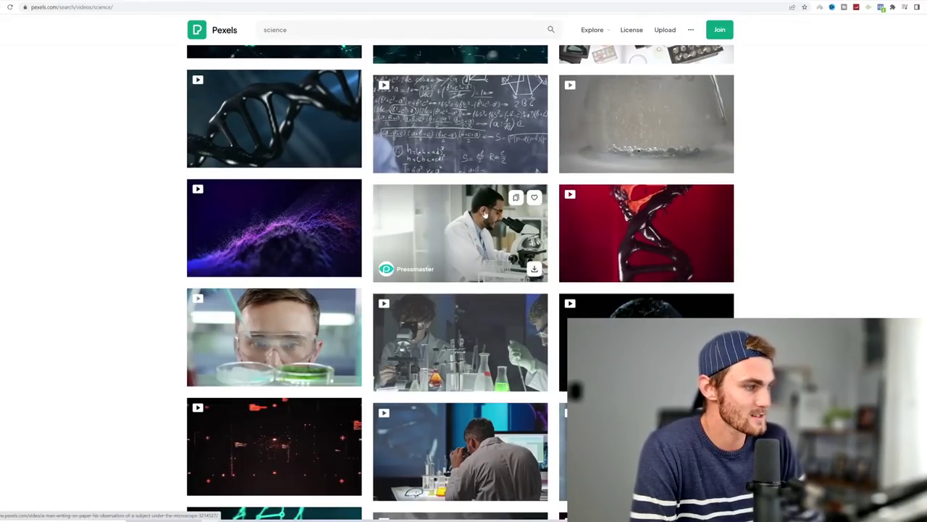
# Open a new browser tab and enlarge its page view.
pyautogui.scroll(-2, 507, 326)
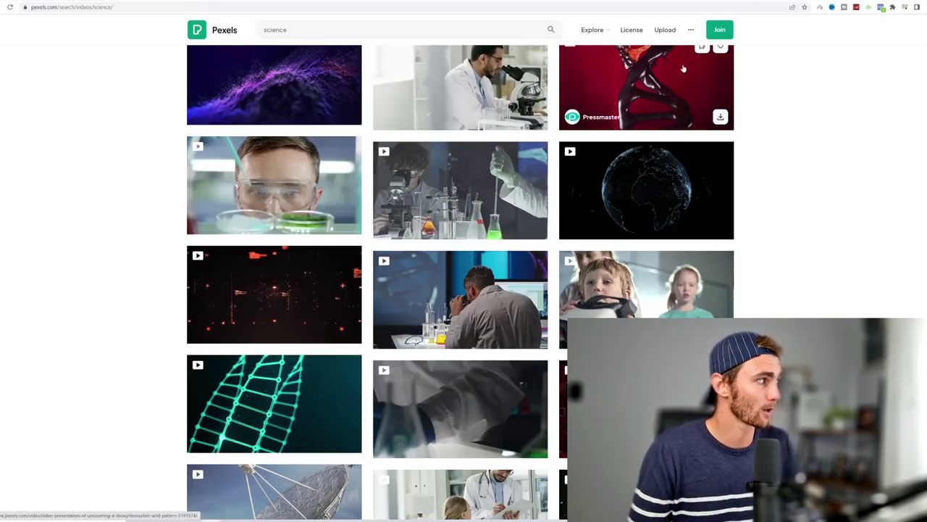
pyautogui.hotkey('ctrl', 't')
pyautogui.hotkey('ctrl', '+')
pyautogui.hotkey('ctrl', '+')
pyautogui.hotkey('ctrl', '+')
pyautogui.hotkey('ctrl', '+')
pyautogui.hotkey('ctrl', '+')
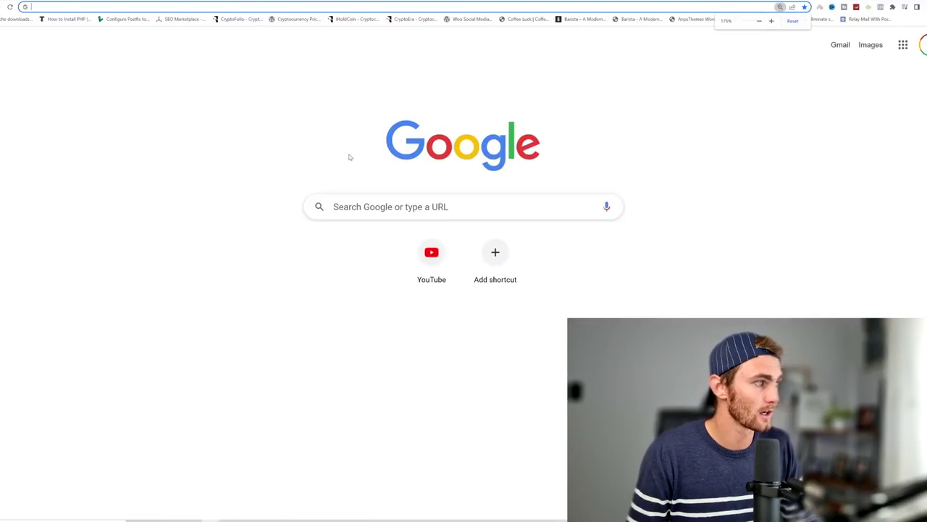
# Search Google for "youtube audio libary" and open the "Audio library - YouTube" result.
pyautogui.click(319, 267)
pyautogui.write('youtube aid')
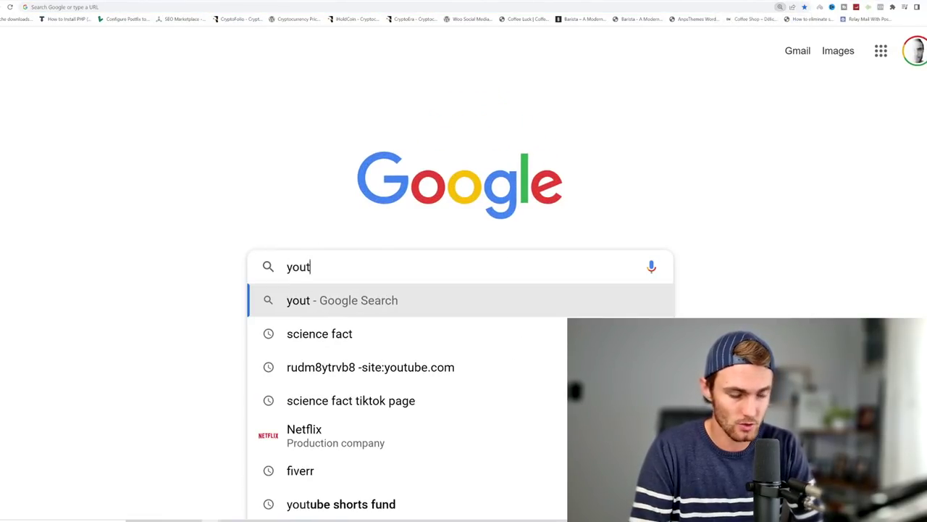
pyautogui.press('BackSpace')
pyautogui.press('BackSpace')
pyautogui.write('uyd')
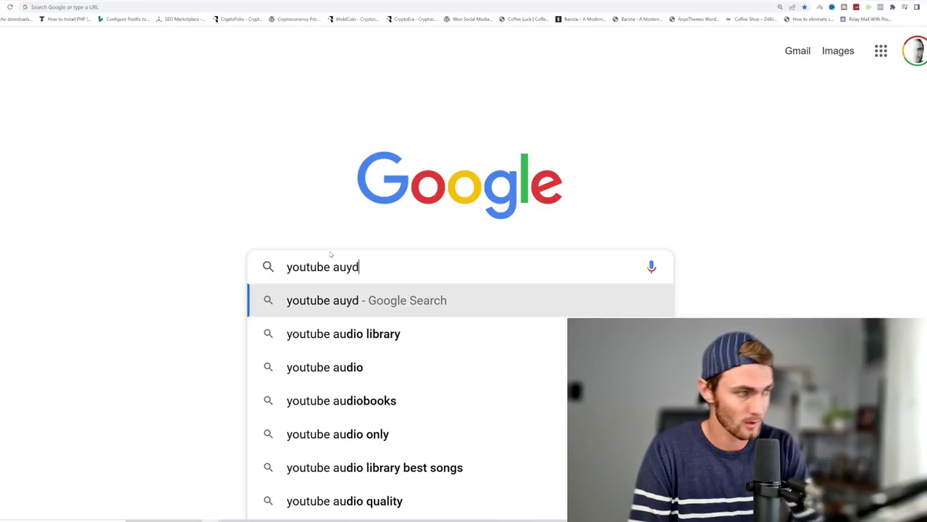
pyautogui.press('BackSpace')
pyautogui.press('BackSpace')
pyautogui.write('dio libary')
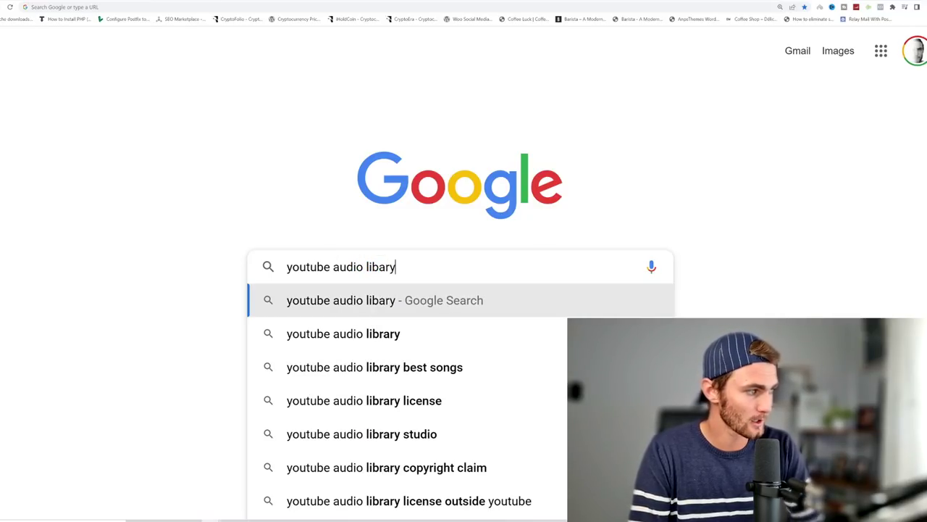
pyautogui.press('Return')
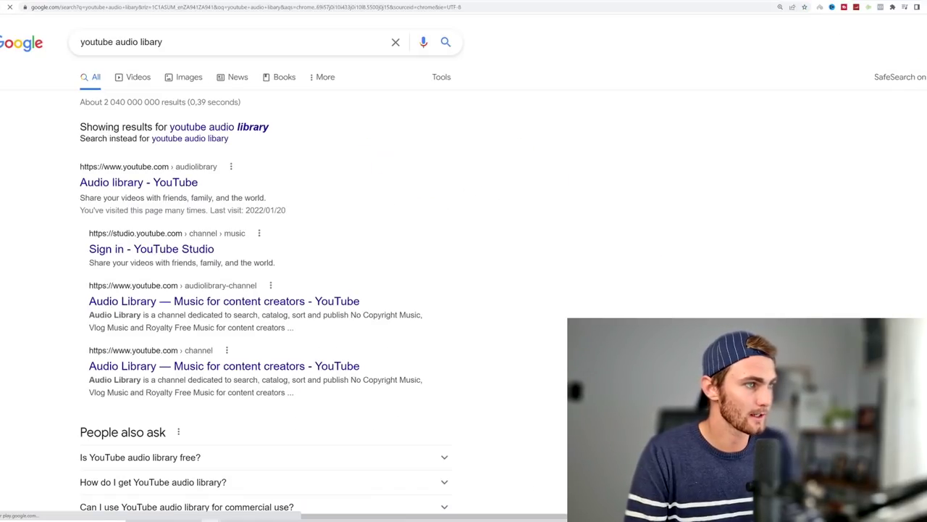
pyautogui.click(128, 187)
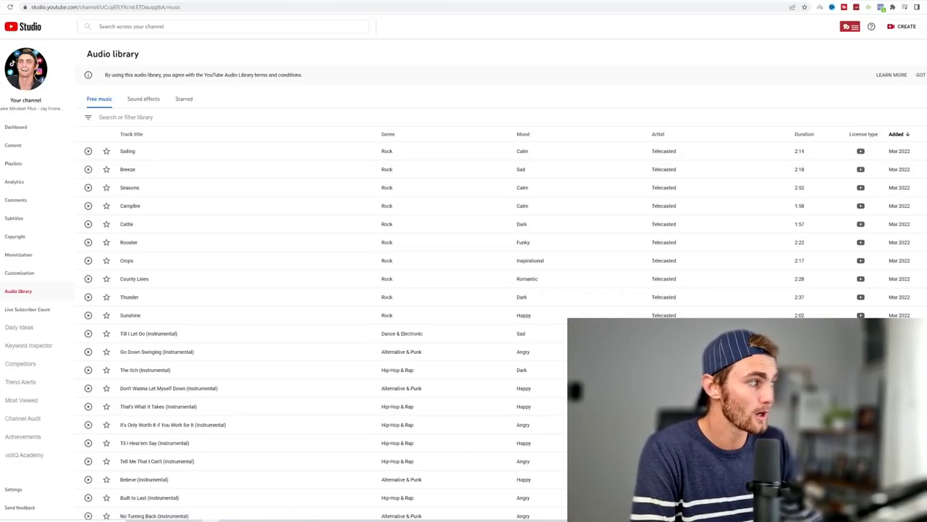
# Filter the free music by the genres Ambient, Jazz & Blues and Cinematic.
pyautogui.click(88, 119)
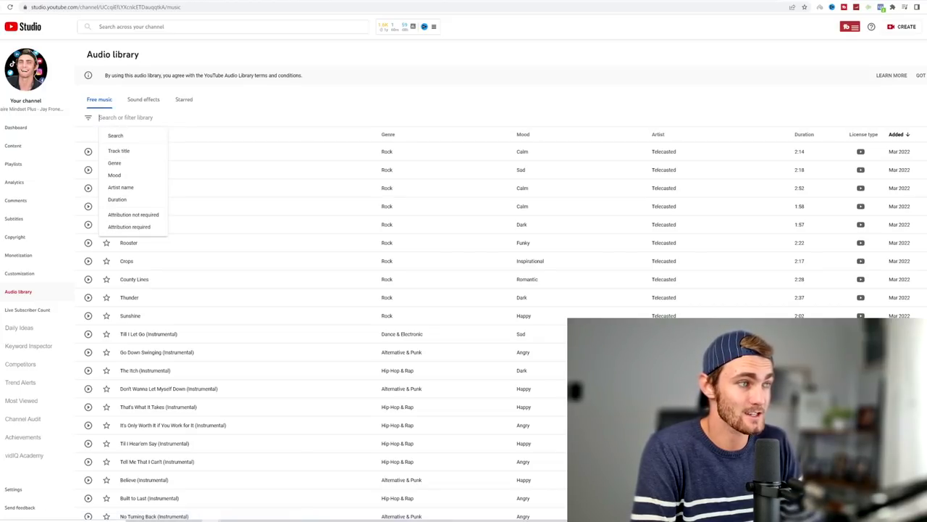
pyautogui.click(115, 163)
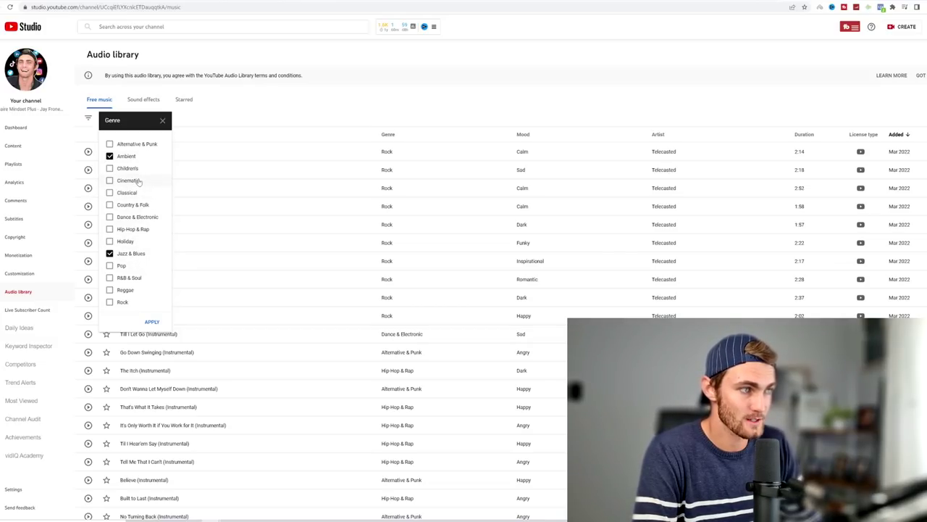
pyautogui.click(151, 321)
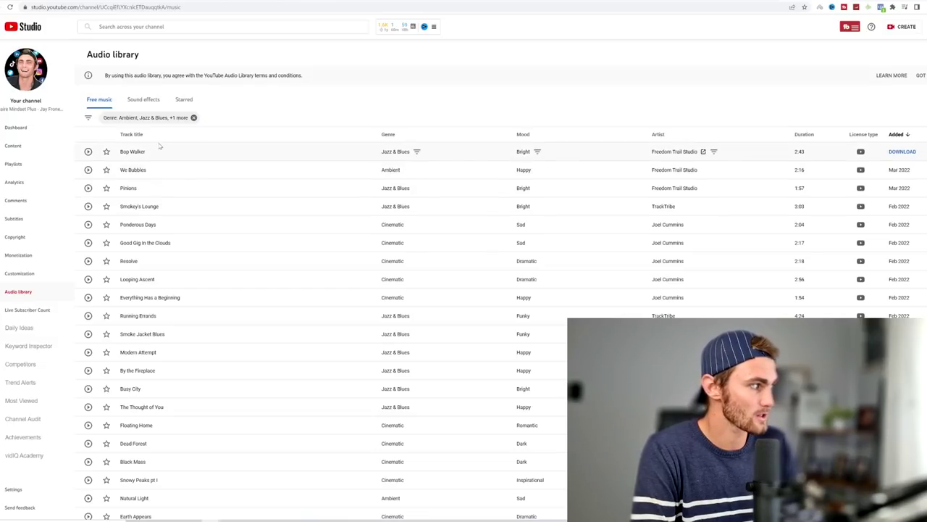
# Preview the tracks Bop Walker and We Bubbles, and download We Bubbles.
pyautogui.click(88, 152)
pyautogui.click(87, 170)
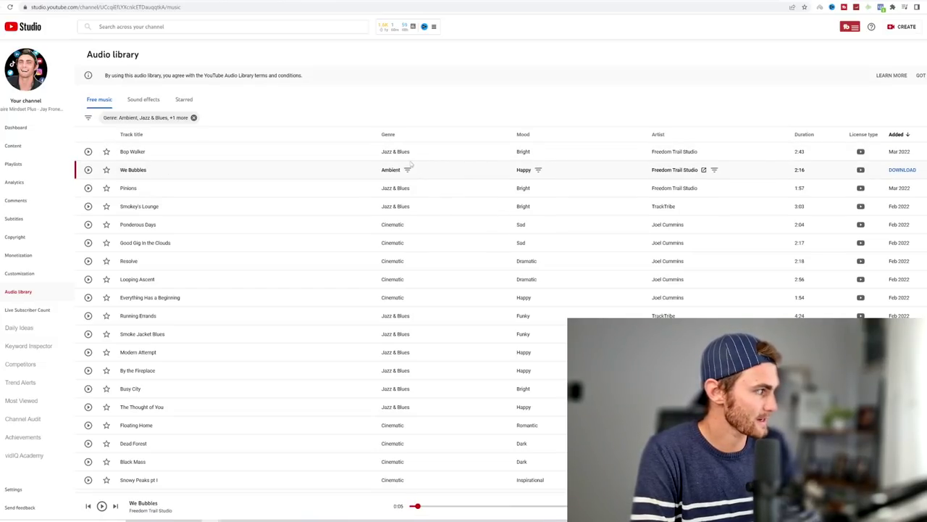
pyautogui.click(903, 171)
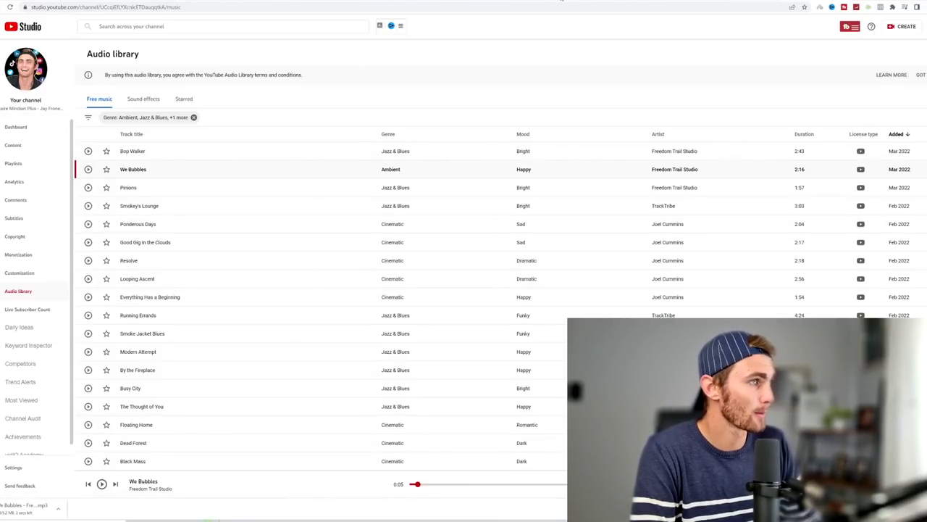
# Return to the Pexels science videos and download Pressmaster's clip of a gloved scientist using a microscope.
pyautogui.click(215, 1)
pyautogui.scroll(7, 316, 263)
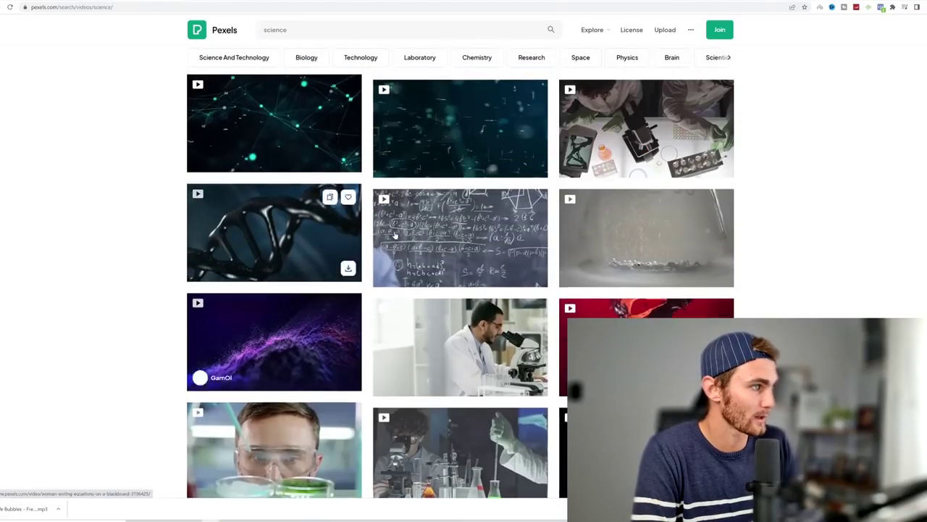
pyautogui.scroll(-3, 410, 239)
pyautogui.scroll(2, 364, 270)
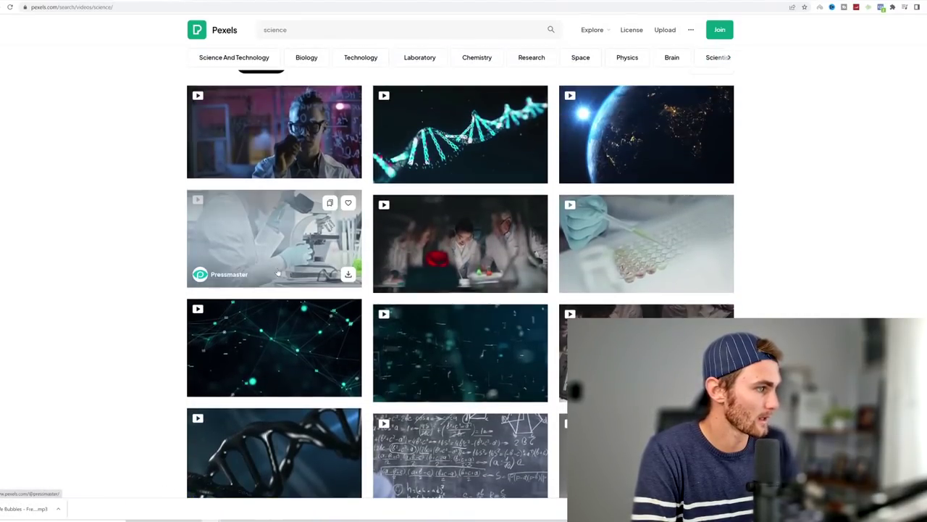
pyautogui.click(347, 274)
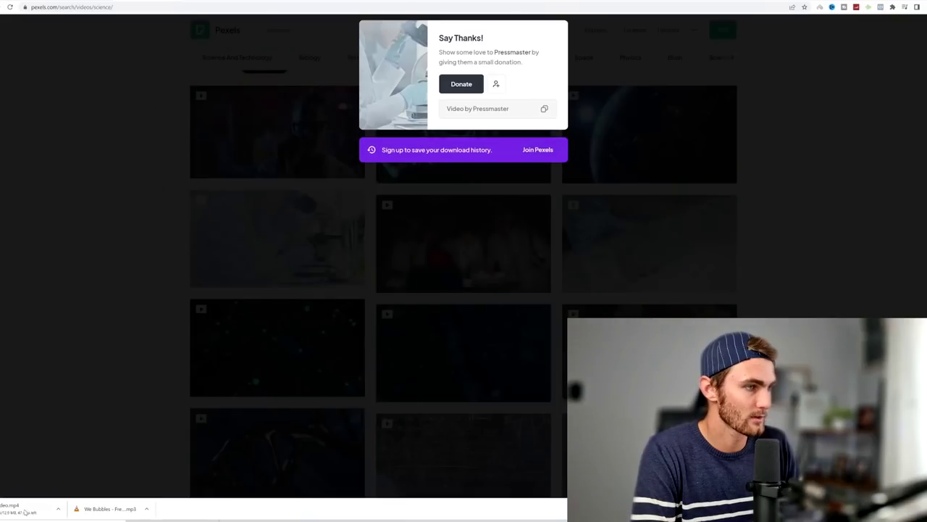
# Save the image of the human brain and 40 watt lightbulb fact from the "science fact" image results.
pyautogui.hotkey('ctrl', 'Tab')
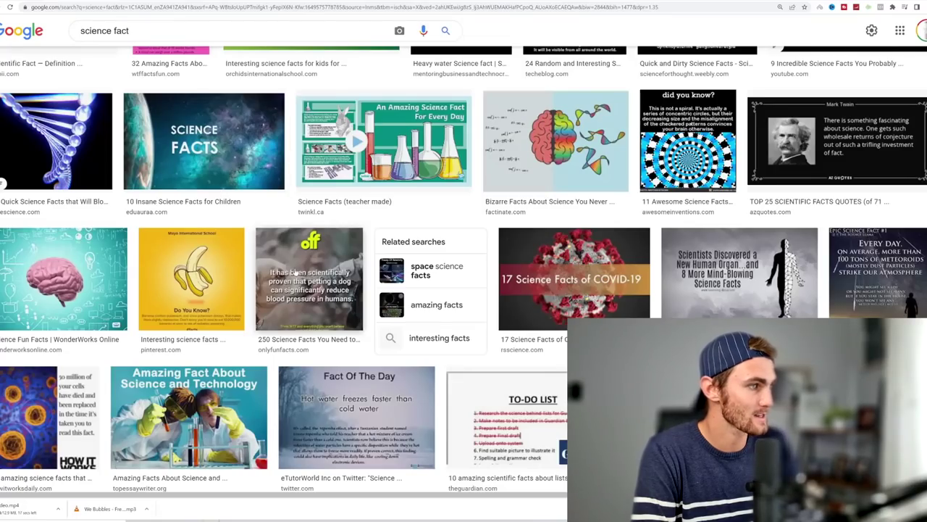
pyautogui.scroll(3, 301, 250)
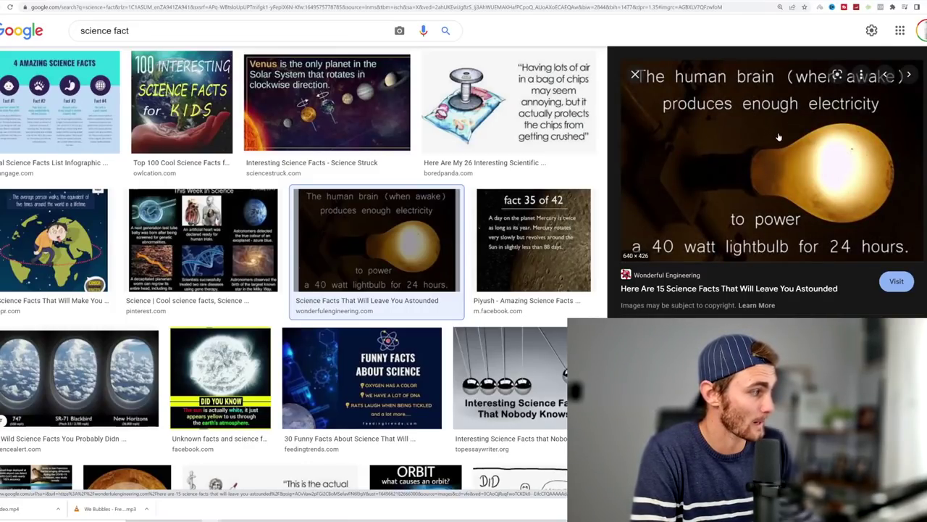
pyautogui.rightClick(708, 149)
pyautogui.click(750, 217)
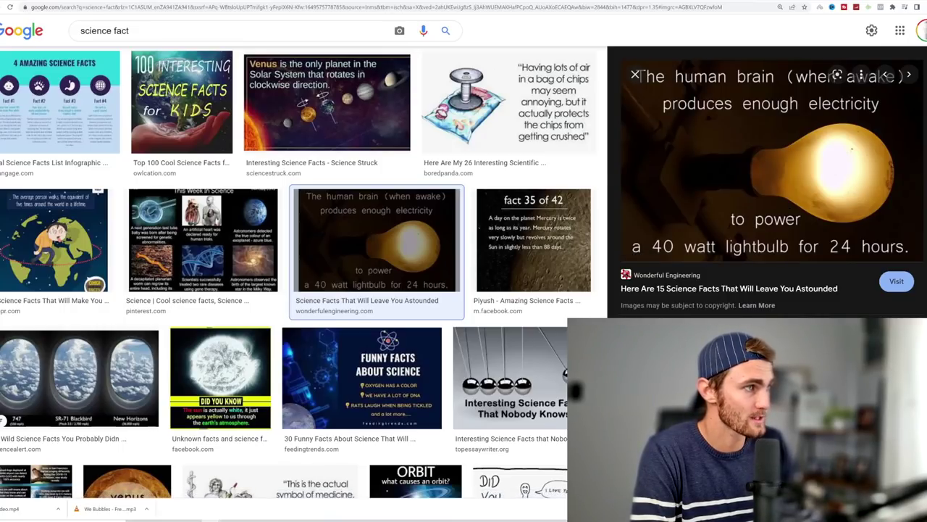
pyautogui.hotkey('ctrl', 'Tab')
pyautogui.rightClick(447, 230)
pyautogui.click(471, 242)
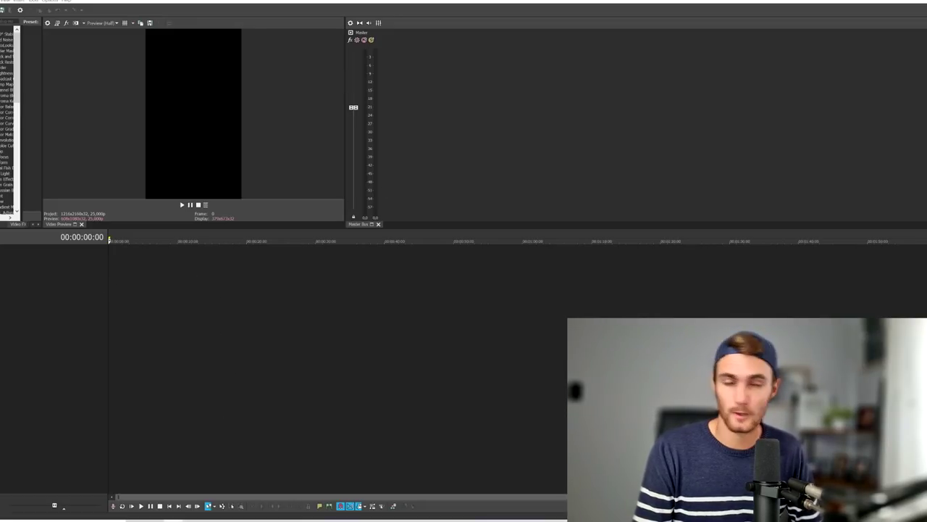
# Switch to VEGAS Pro and place the downloaded microscope video at the start of the timeline.
pyautogui.moveTo(148, 280); pyautogui.dragTo(93, 292)
pyautogui.click(159, 259)
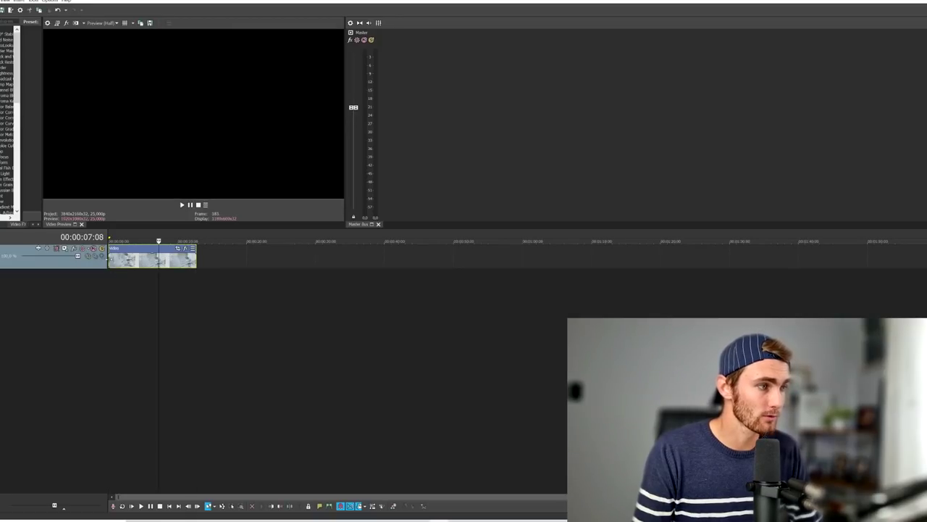
pyautogui.doubleClick(135, 259)
pyautogui.click(143, 264)
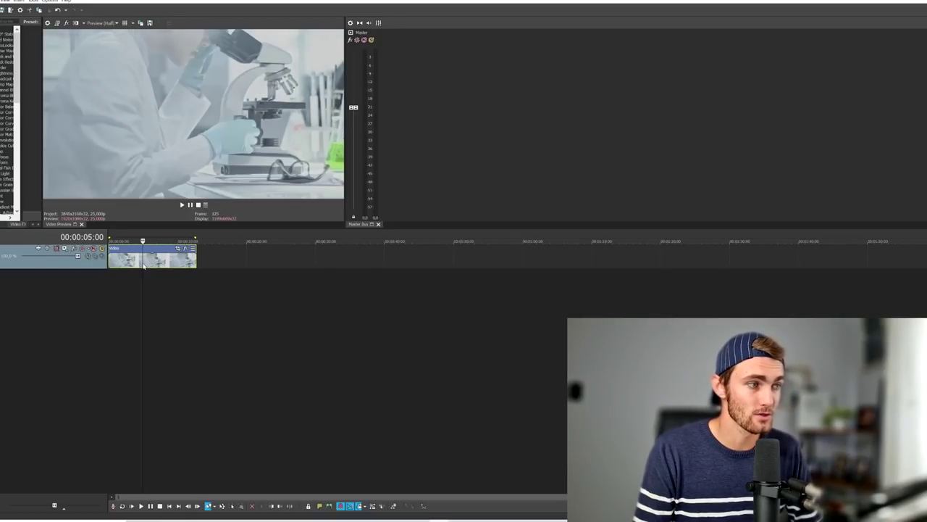
# Add the We Bubbles music at the start of the timeline and move it down to a separate audio track.
pyautogui.moveTo(271, 239); pyautogui.dragTo(104, 313)
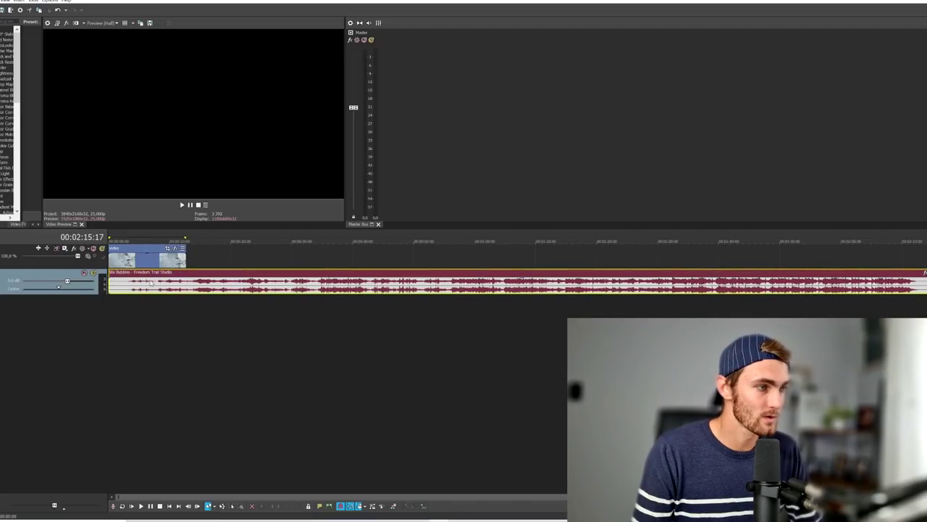
pyautogui.moveTo(150, 281); pyautogui.dragTo(144, 334)
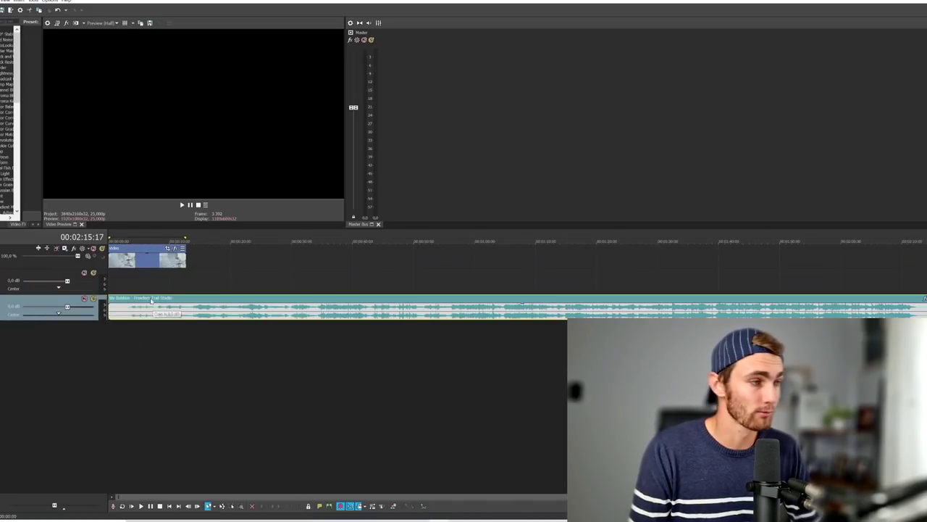
pyautogui.moveTo(143, 269); pyautogui.dragTo(140, 292)
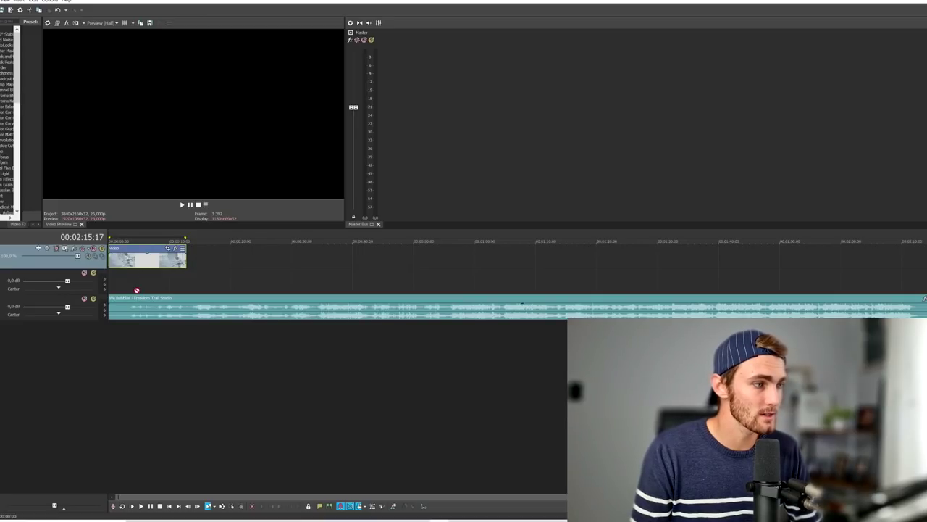
pyautogui.click(141, 257)
pyautogui.click(149, 258)
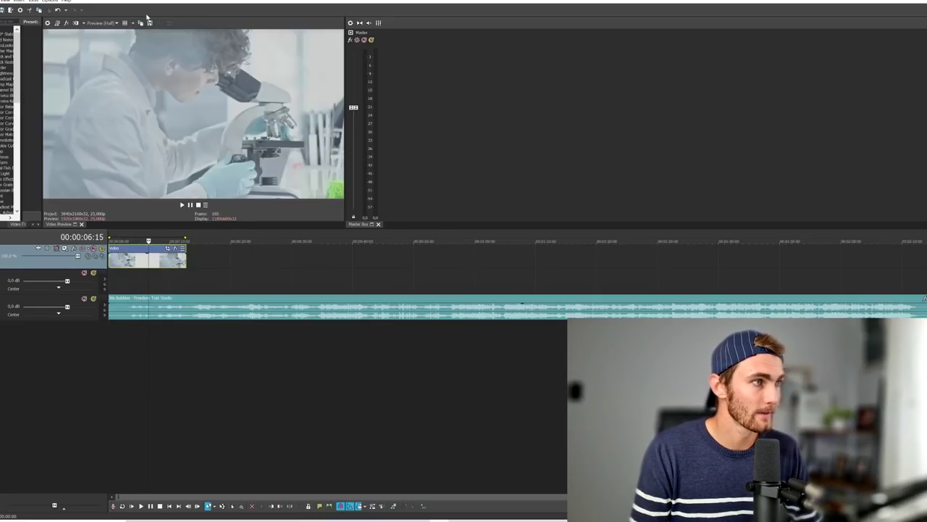
# Set the project's video size to 1080 wide by 1920 high.
pyautogui.click(48, 23)
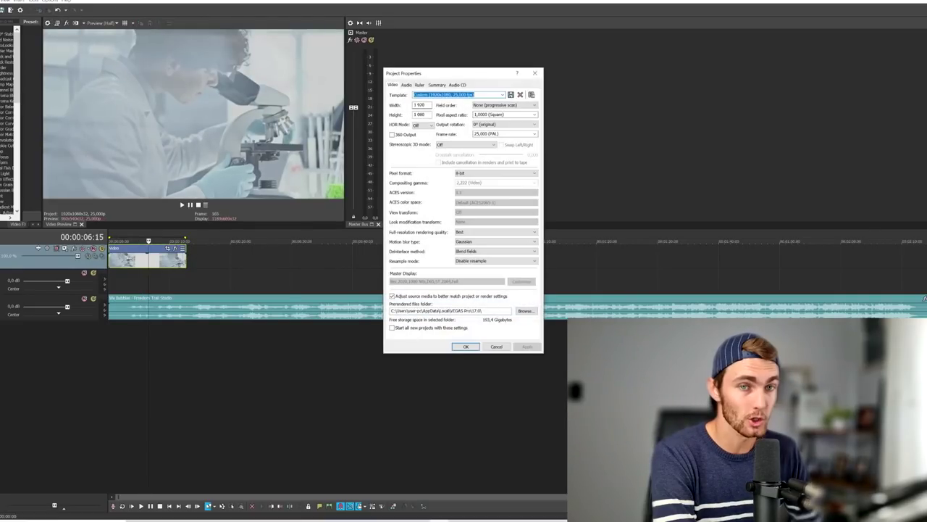
pyautogui.doubleClick(421, 105)
pyautogui.write('10')
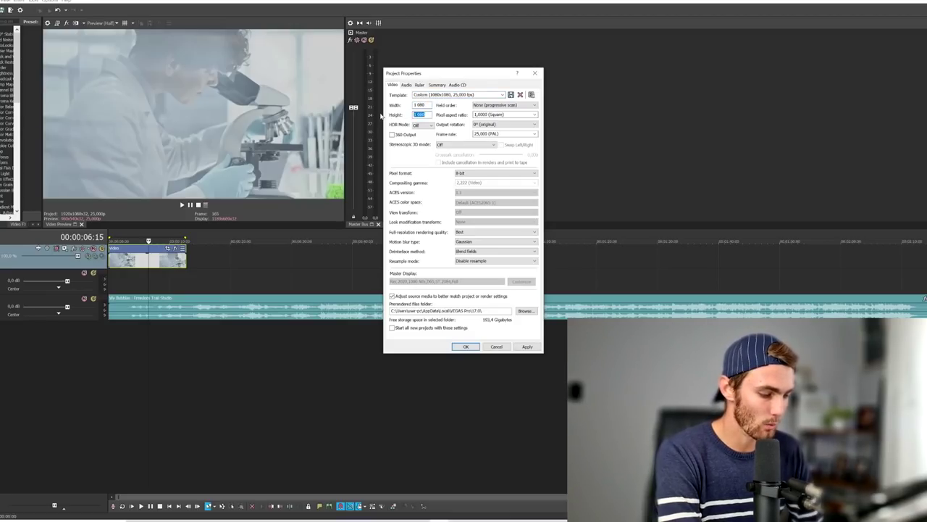
pyautogui.click(528, 346)
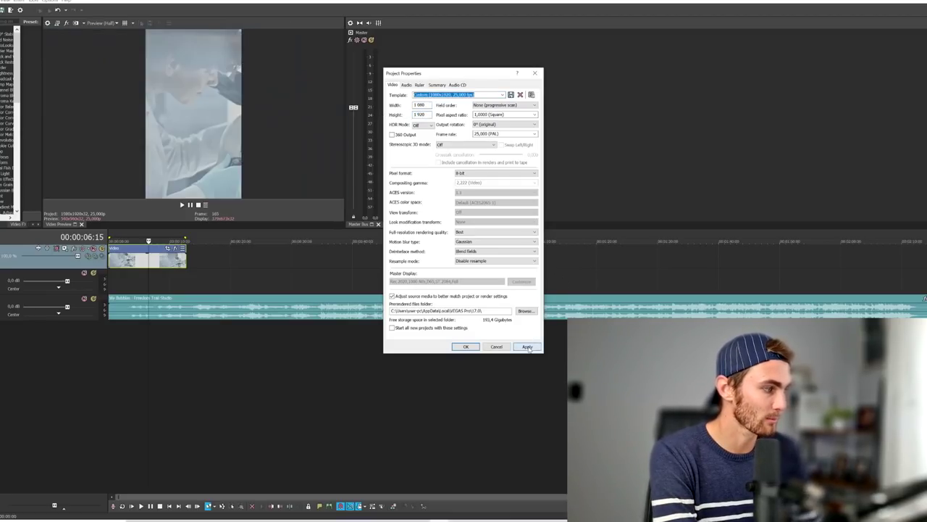
pyautogui.click(466, 346)
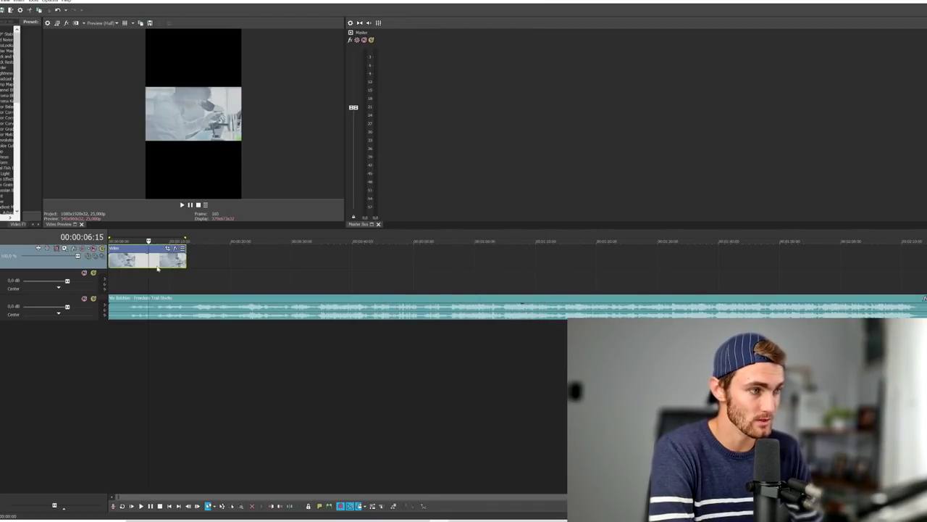
# Enlarge the video track with Track Motion to about 3522 by 6279 so the footage fills the vertical frame.
pyautogui.click(65, 248)
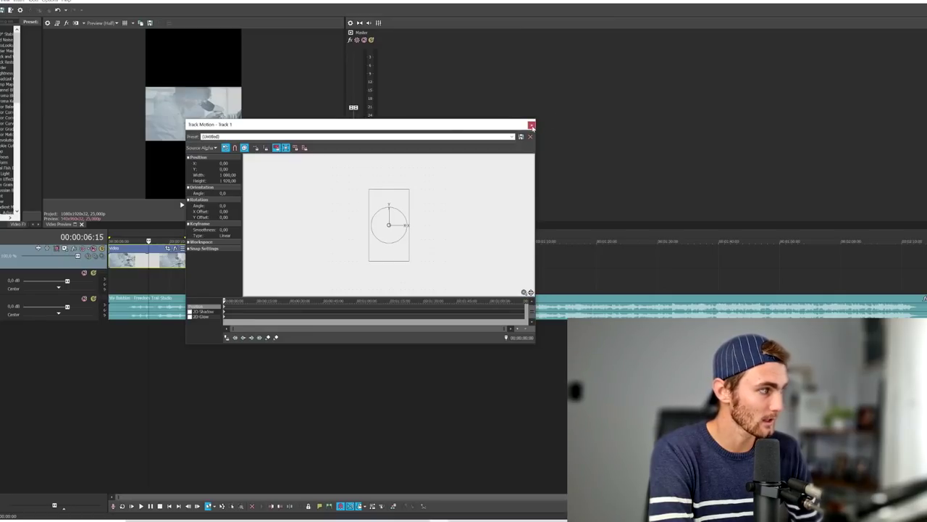
pyautogui.click(532, 124)
pyautogui.click(64, 249)
pyautogui.moveTo(246, 130); pyautogui.dragTo(160, 220)
pyautogui.moveTo(324, 279); pyautogui.dragTo(408, 232)
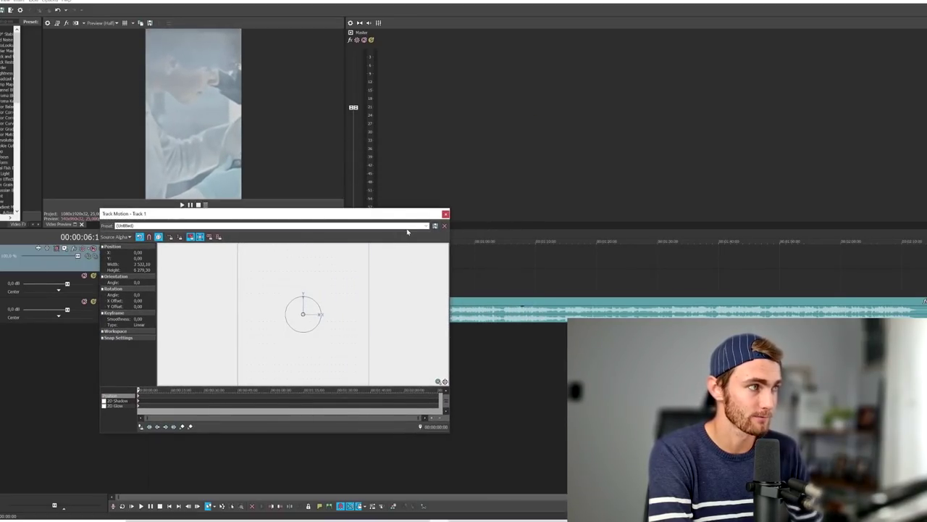
pyautogui.click(446, 214)
# Insert a text event on the top video track and replace the sample text with "The Human Brain (When Awake", checking the fact image for wording.
pyautogui.rightClick(126, 258)
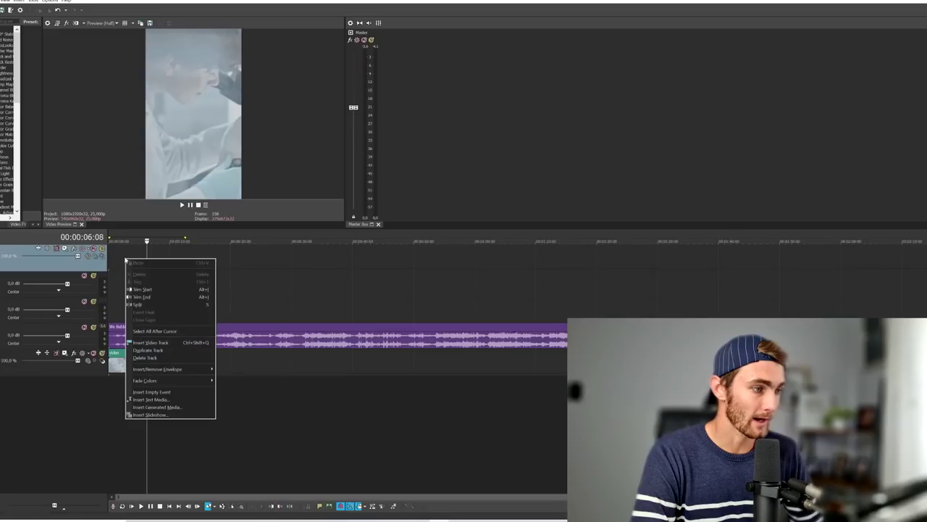
pyautogui.click(144, 401)
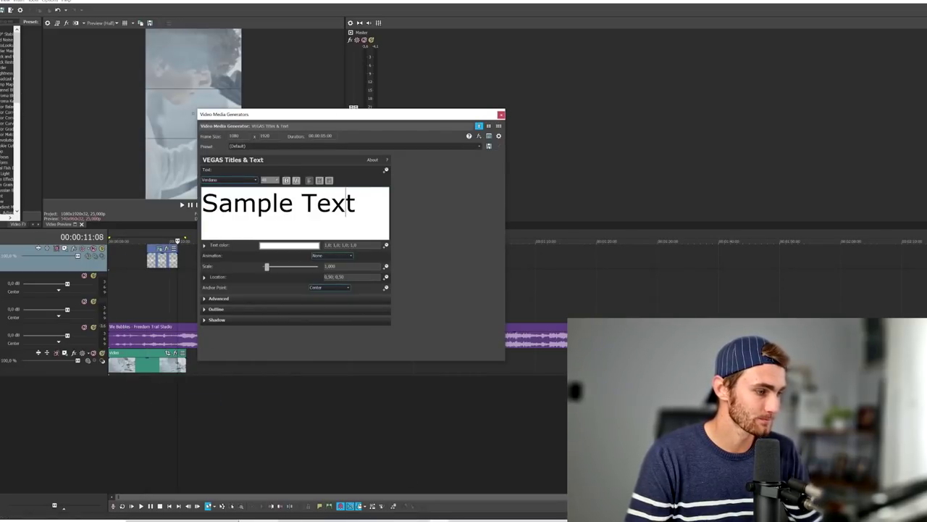
pyautogui.click(458, 519)
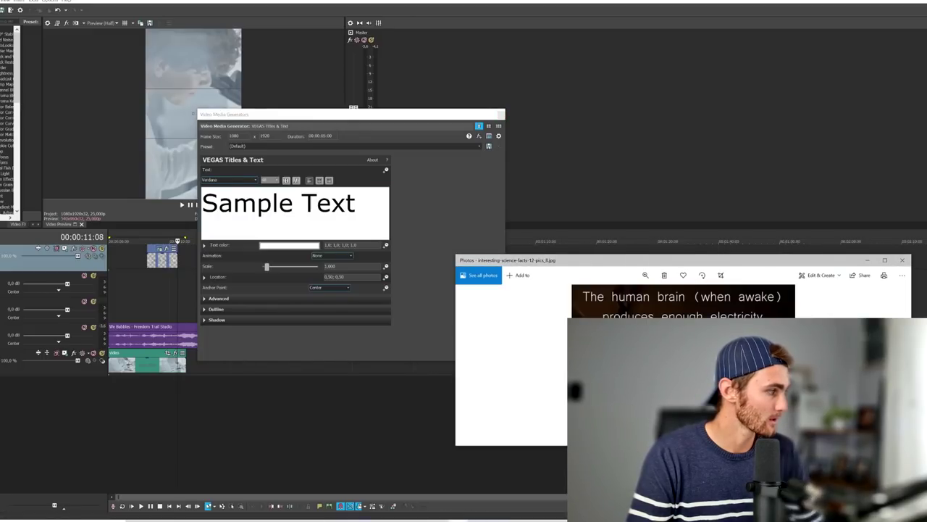
pyautogui.hotkey('alt', 'Tab')
pyautogui.hotkey('ctrl', 'a')
pyautogui.write('The Hum')
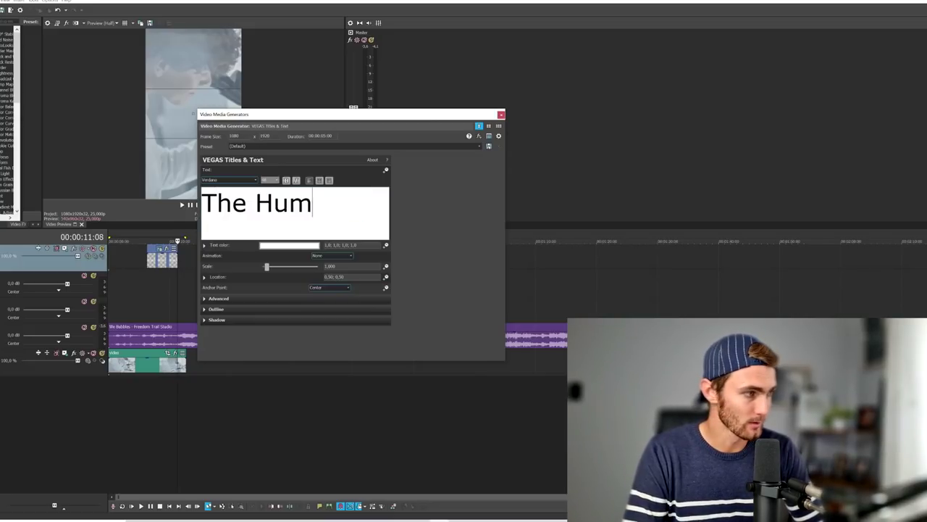
pyautogui.write('an Brain')
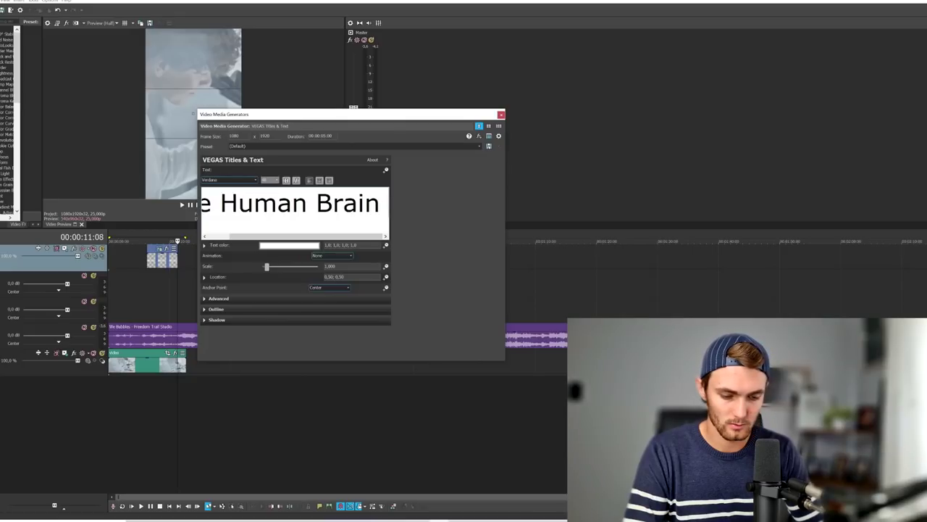
pyautogui.write(' (When Awe')
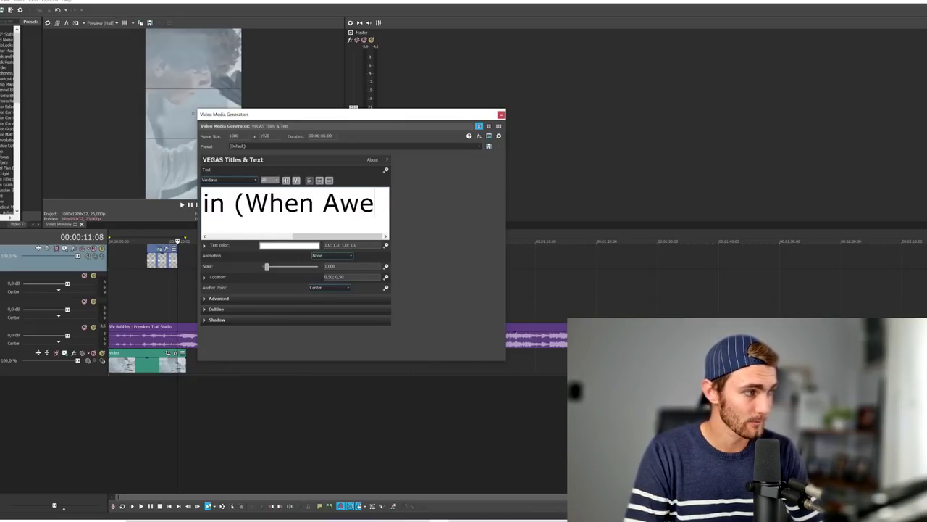
pyautogui.write('ke')
# Reduce the title's font size and complete its text so it reads "The Human Brain (When Awake) Produces Enough Electricity".
pyautogui.hotkey('ctrl', 'a')
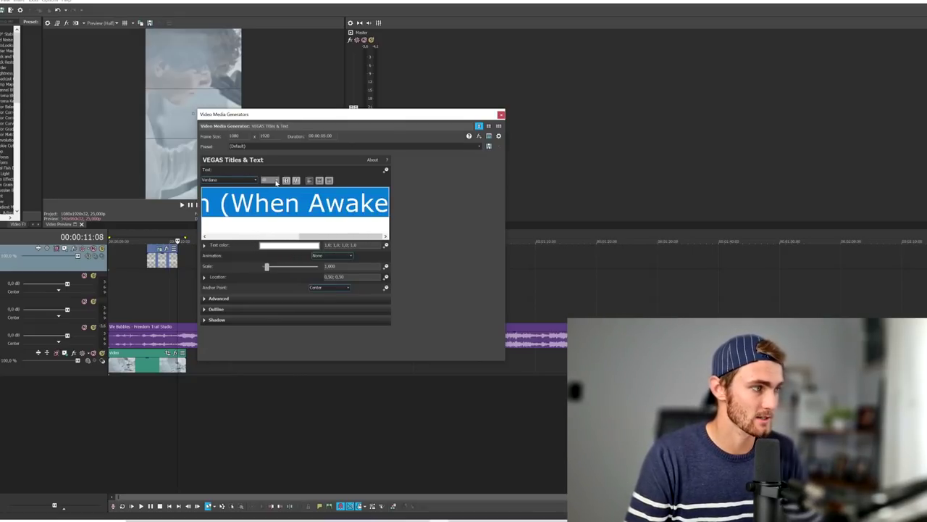
pyautogui.click(276, 181)
pyautogui.click(271, 211)
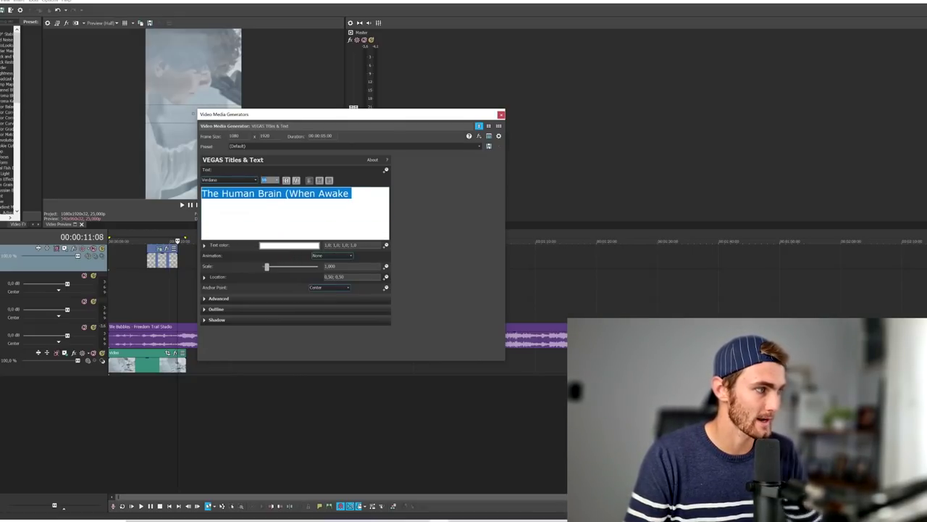
pyautogui.click(350, 193)
pyautogui.write('Produces Eno')
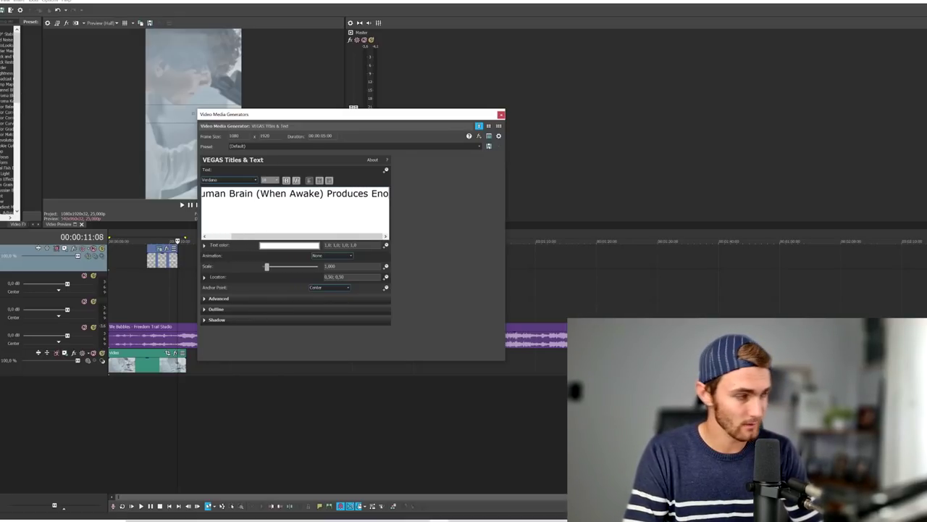
pyautogui.write('ggh Powe')
pyautogui.press('BackSpace')
pyautogui.press('BackSpace')
pyautogui.press('BackSpace')
pyautogui.press('BackSpace')
pyautogui.write('Electricity')
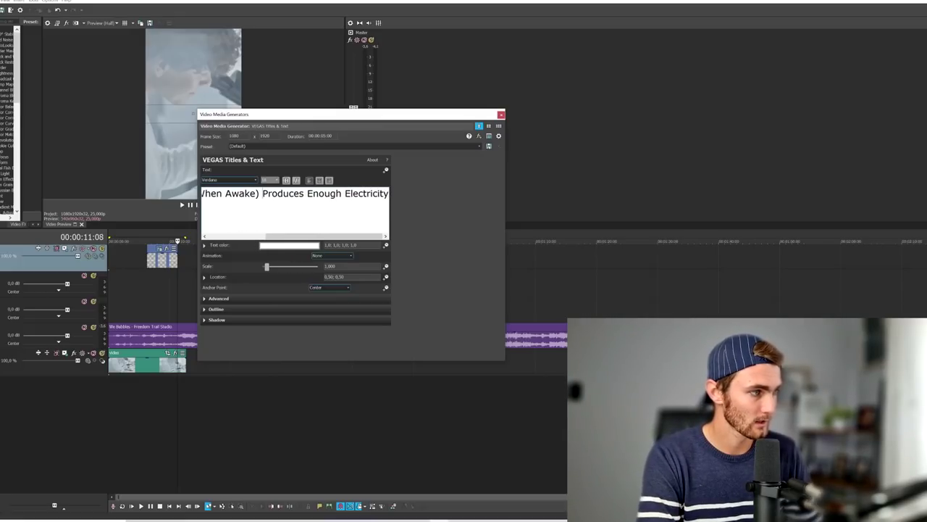
# Centre the title's lines, end the text with "..." and turn on its shadow.
pyautogui.press('Return')
pyautogui.hotkey('ctrl', 'a')
pyautogui.click(319, 181)
pyautogui.click(359, 204)
pyautogui.write('...')
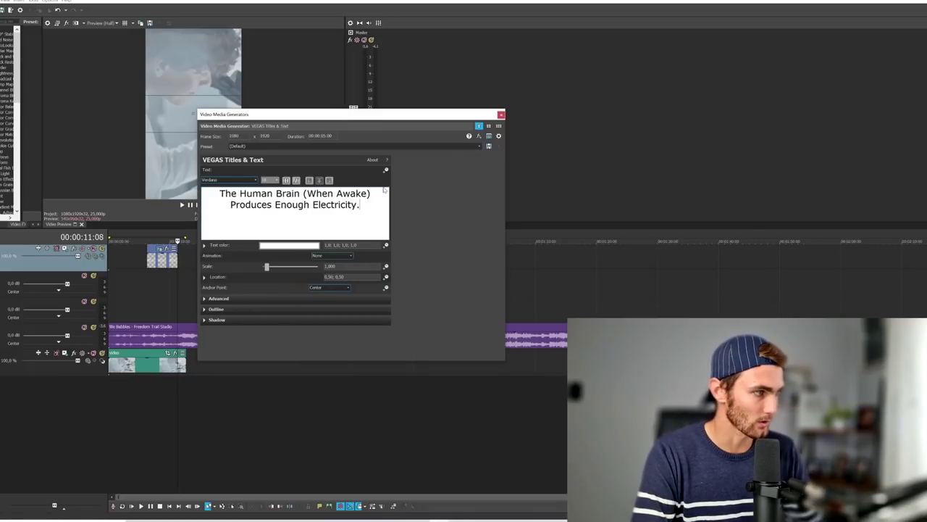
pyautogui.click(205, 320)
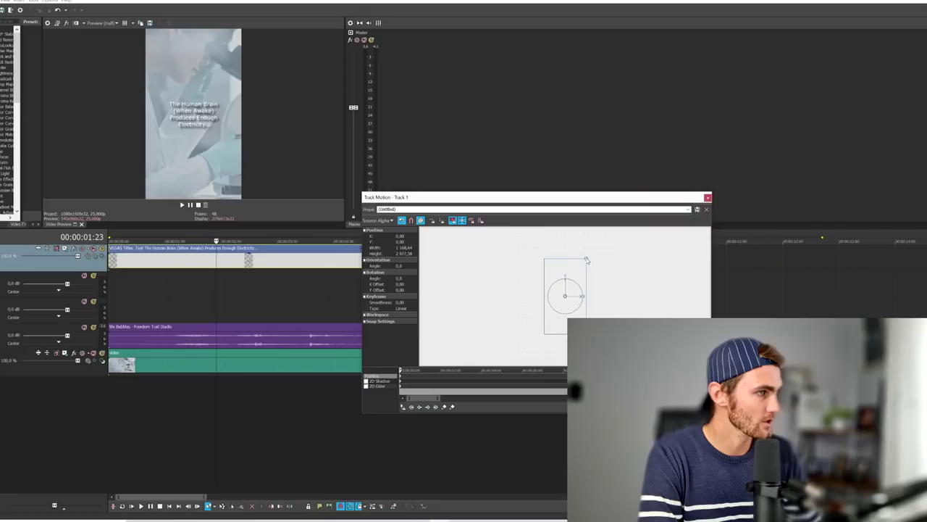
# Enlarge the title track with Track Motion to about 1975 wide and move it up to about Y 243.
pyautogui.moveTo(585, 263); pyautogui.dragTo(617, 250)
pyautogui.moveTo(583, 326); pyautogui.dragTo(583, 315)
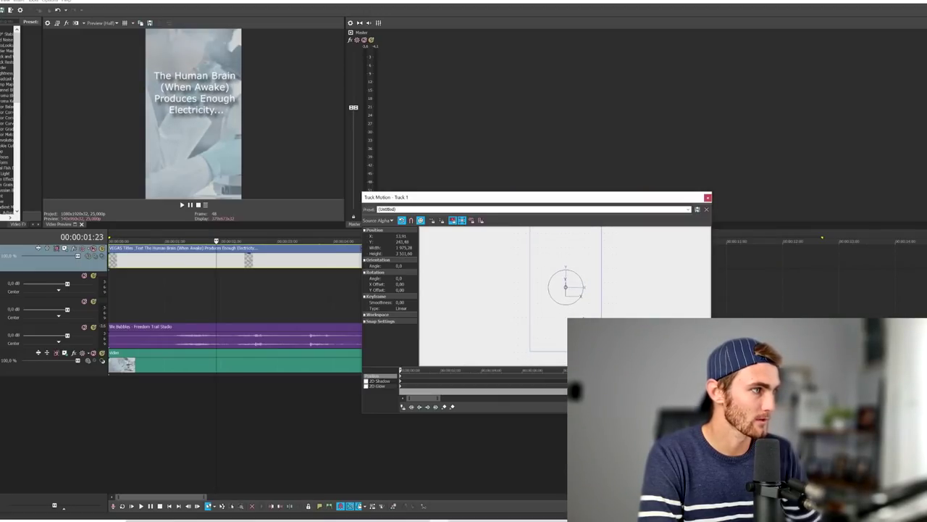
pyautogui.click(708, 196)
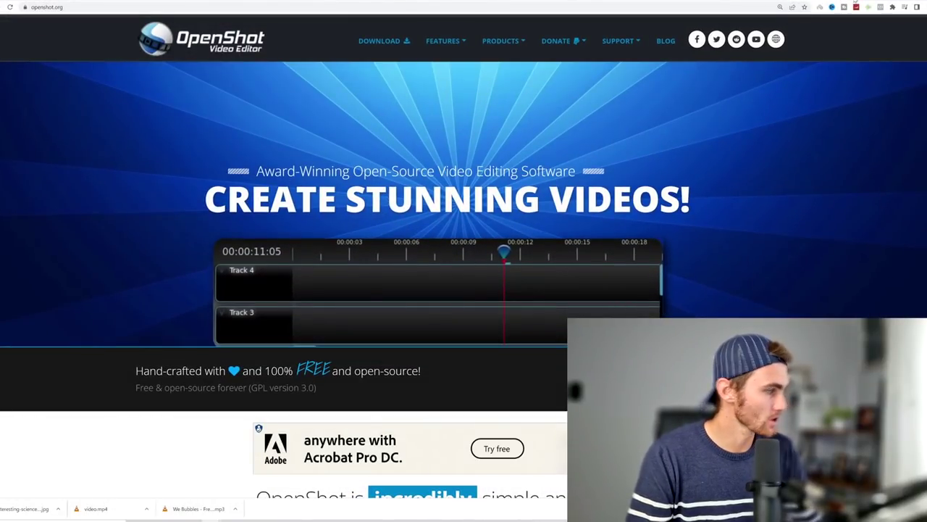
# Switch to the browser, search Google Images for "light bulb emoji" and download the transparent Light Bulb Cartoon PNG from subpng.
pyautogui.hotkey('ctrl', 't')
pyautogui.write('light bu')
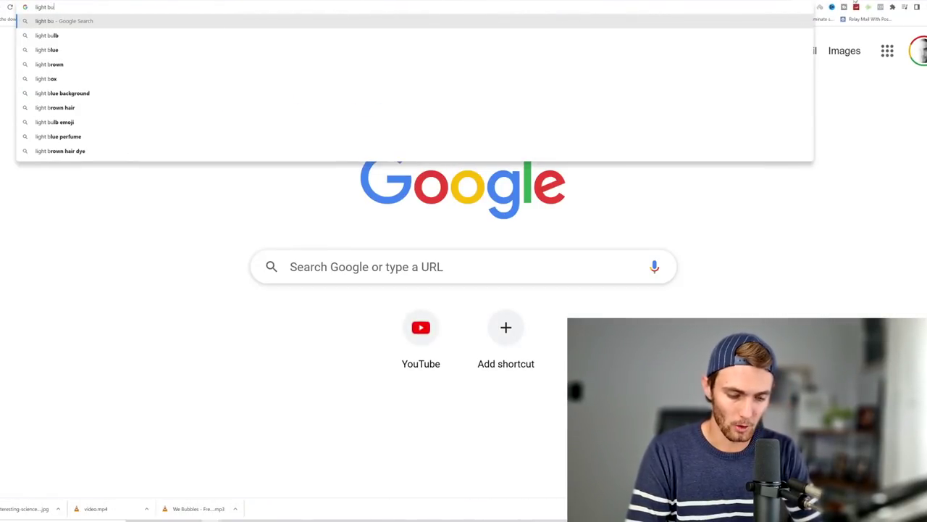
pyautogui.write('lb emoji')
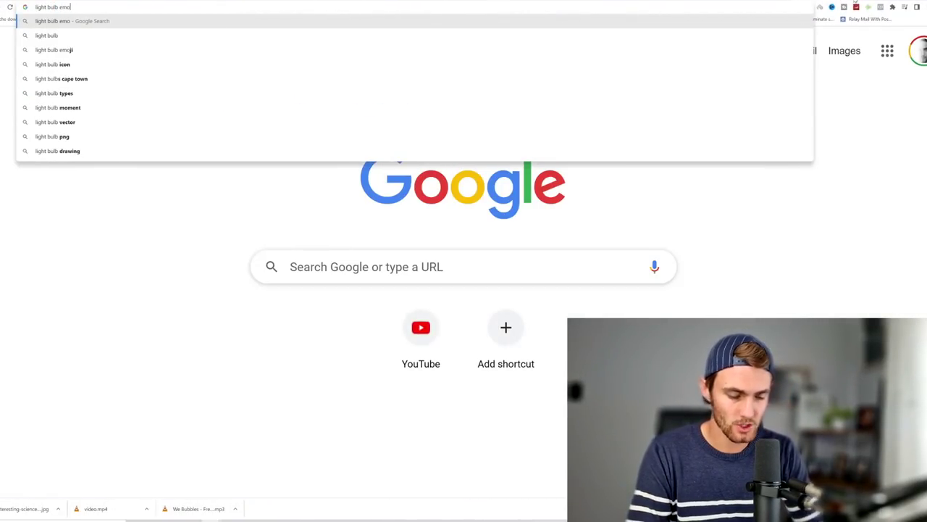
pyautogui.press('Return')
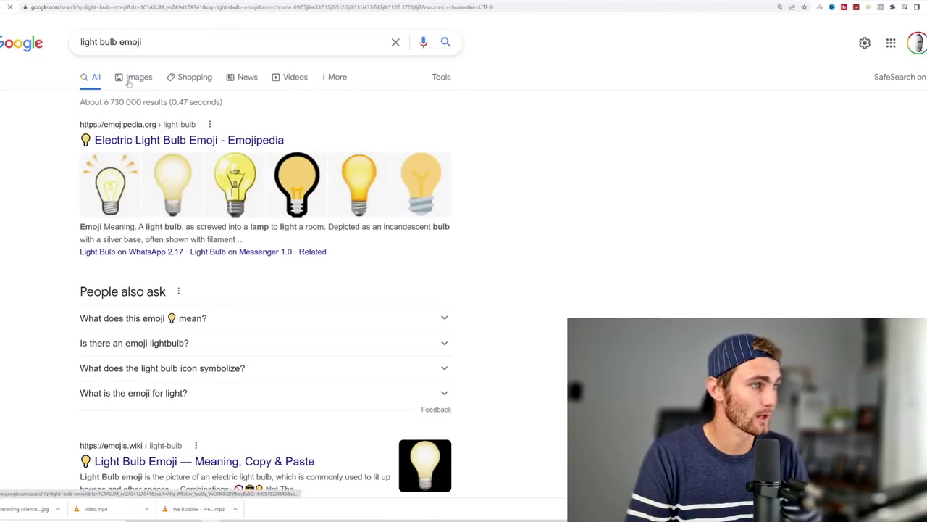
pyautogui.click(128, 79)
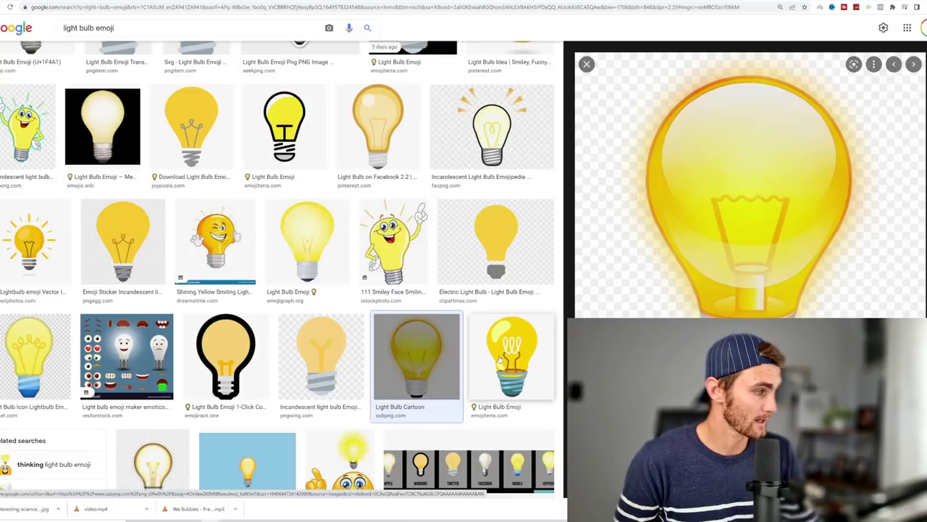
pyautogui.click(740, 210)
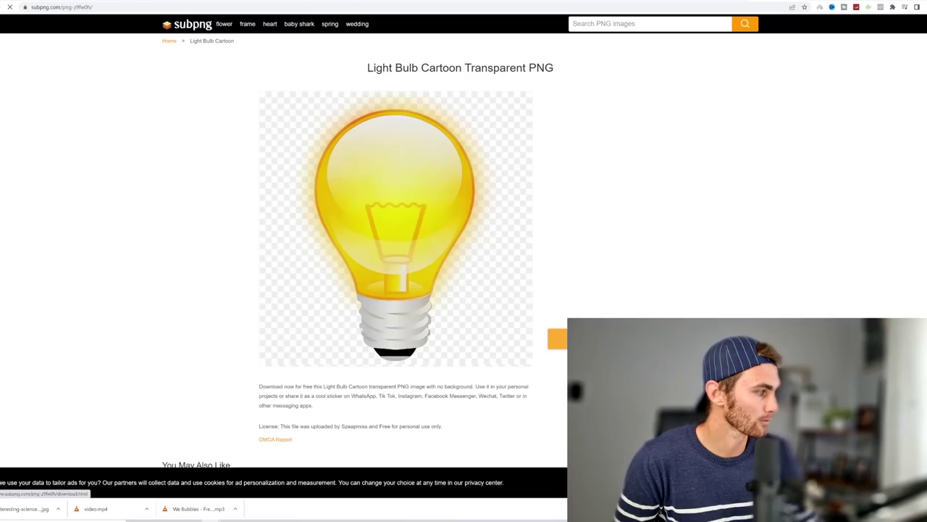
pyautogui.click(555, 338)
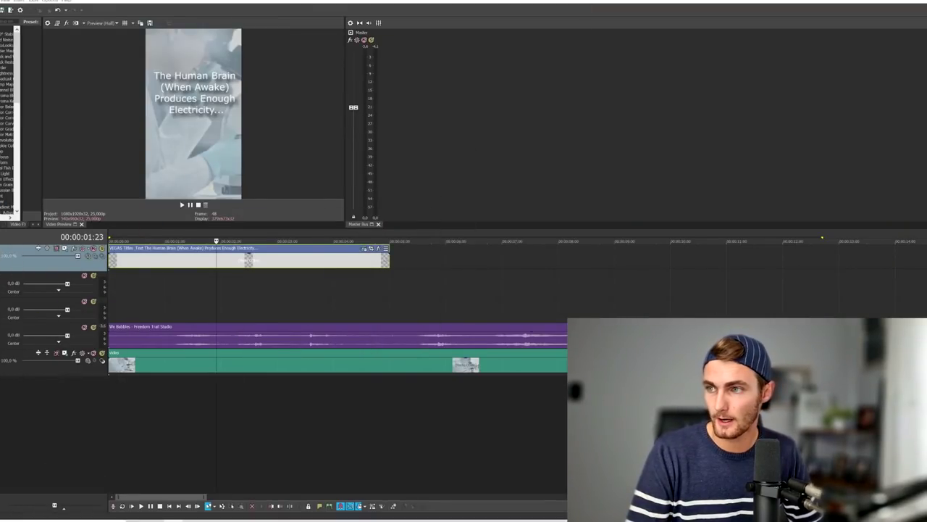
# In VEGAS Pro, place the light bulb image at the start of a track below the title and shrink it with Track Motion.
pyautogui.moveTo(270, 253); pyautogui.dragTo(118, 314)
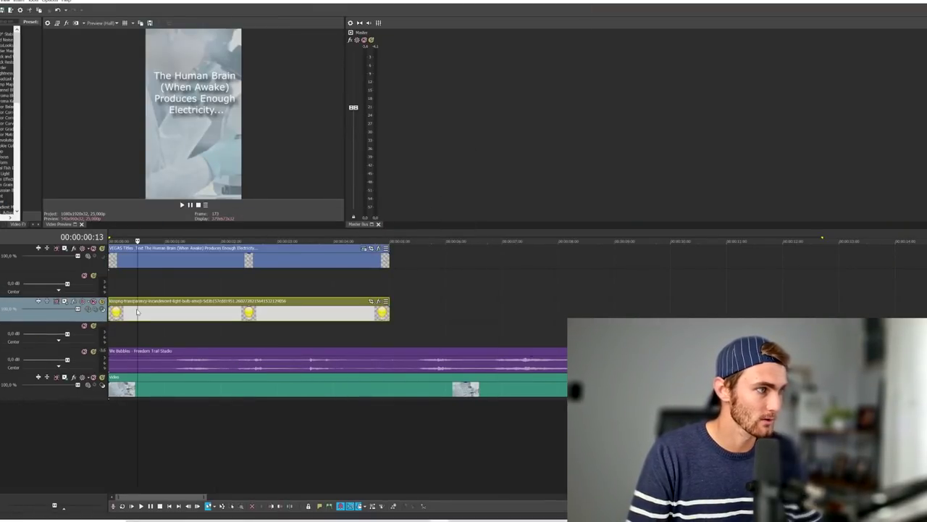
pyautogui.click(136, 313)
pyautogui.click(134, 312)
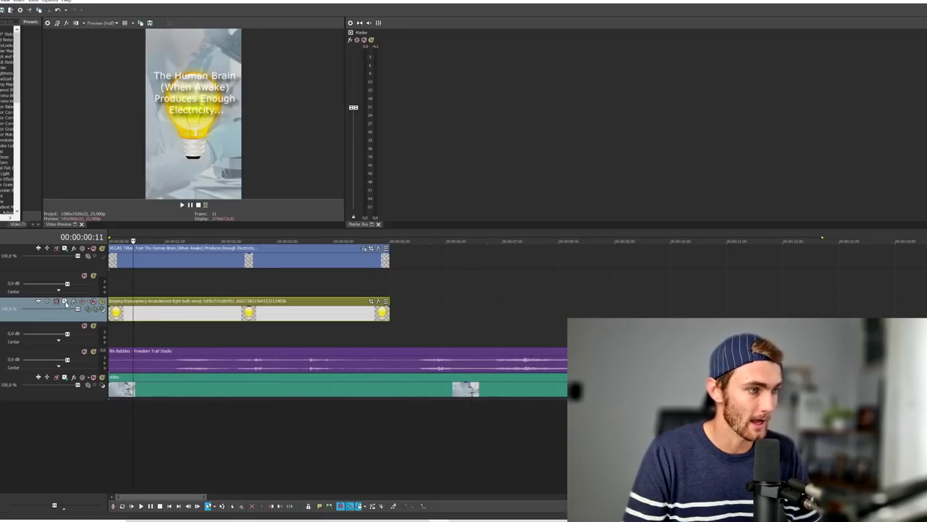
pyautogui.click(65, 301)
pyautogui.moveTo(585, 265); pyautogui.dragTo(562, 311)
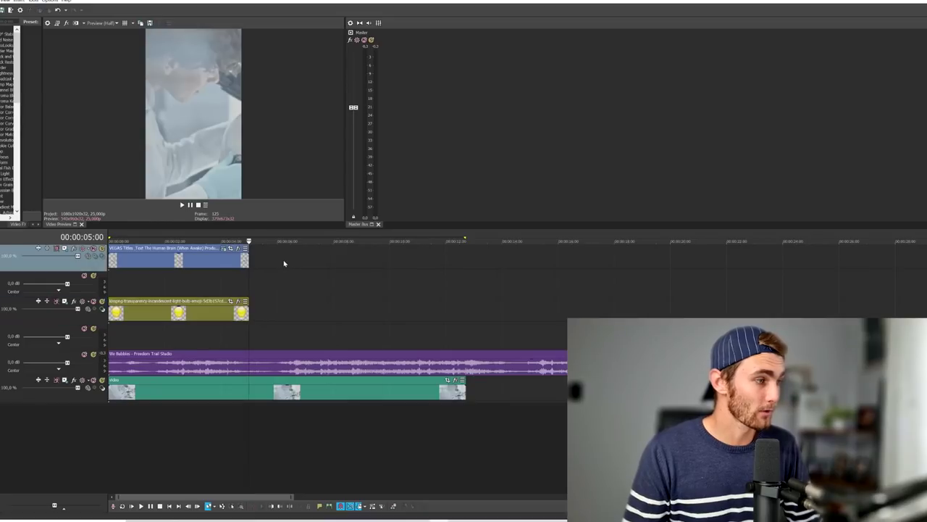
# Insert a second text event after the first title and replace its sample text with "to power a 40 watt".
pyautogui.rightClick(283, 259)
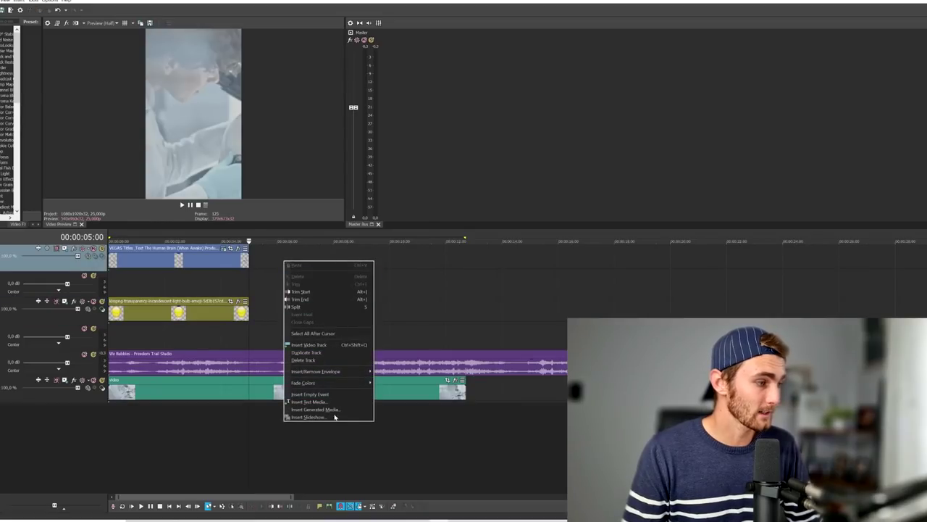
pyautogui.click(321, 402)
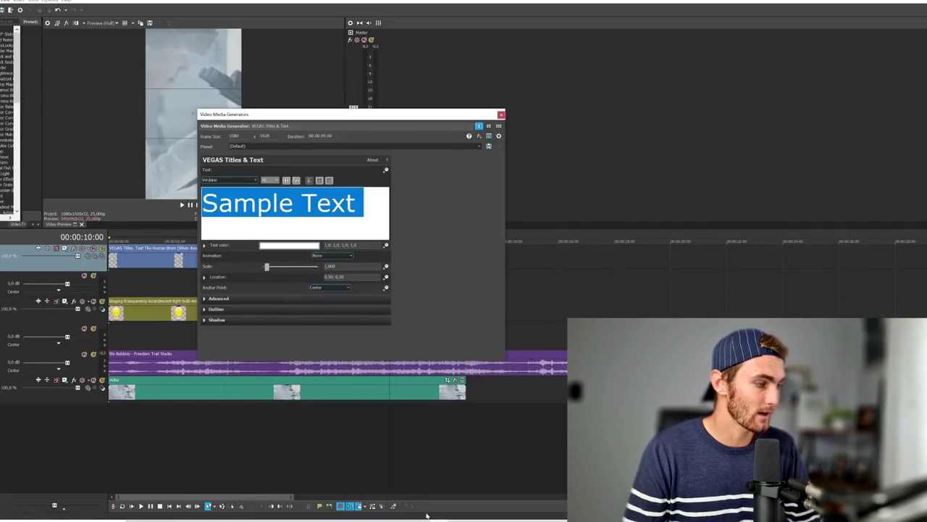
pyautogui.hotkey('alt', 'Tab')
pyautogui.hotkey('alt', 'Tab')
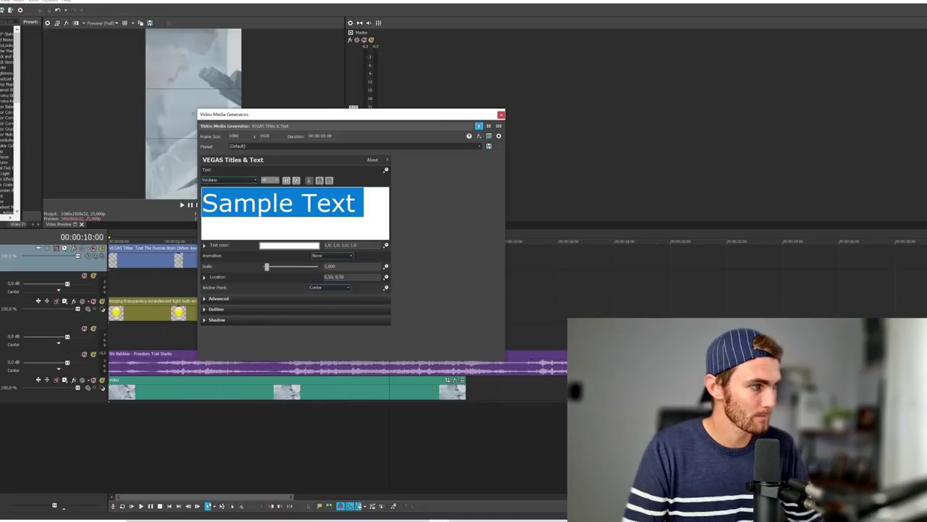
pyautogui.write('to pwo')
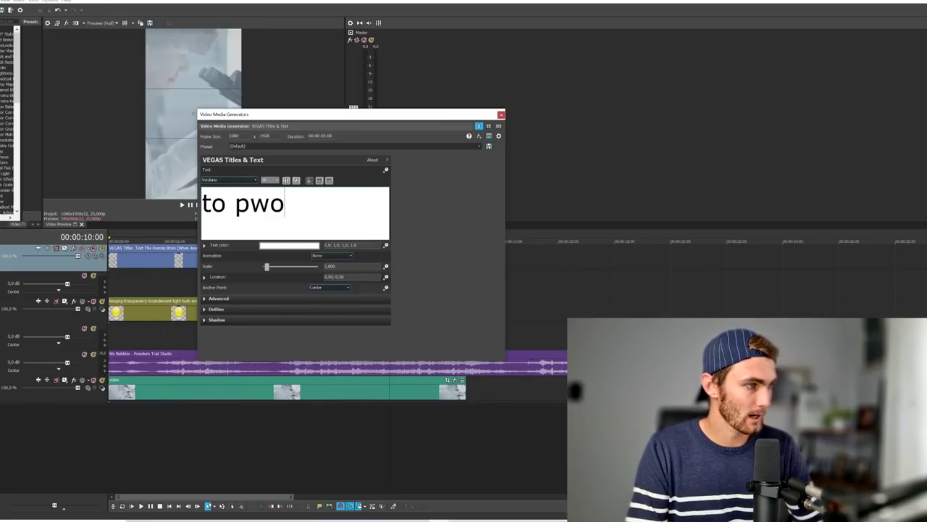
pyautogui.press('BackSpace')
pyautogui.press('BackSpace')
pyautogui.write('ower a 40wa')
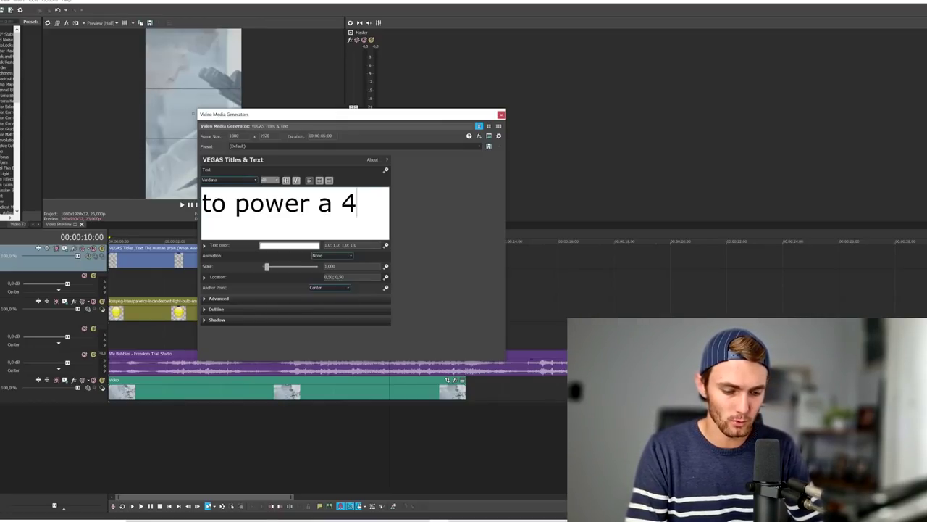
pyautogui.press('BackSpace')
pyautogui.press('BackSpace')
pyautogui.write('watt')
# Reduce the second title's font size and complete its text with "lightbulb" and a new line "for 24 hours.".
pyautogui.hotkey('ctrl', 'a')
pyautogui.click(277, 180)
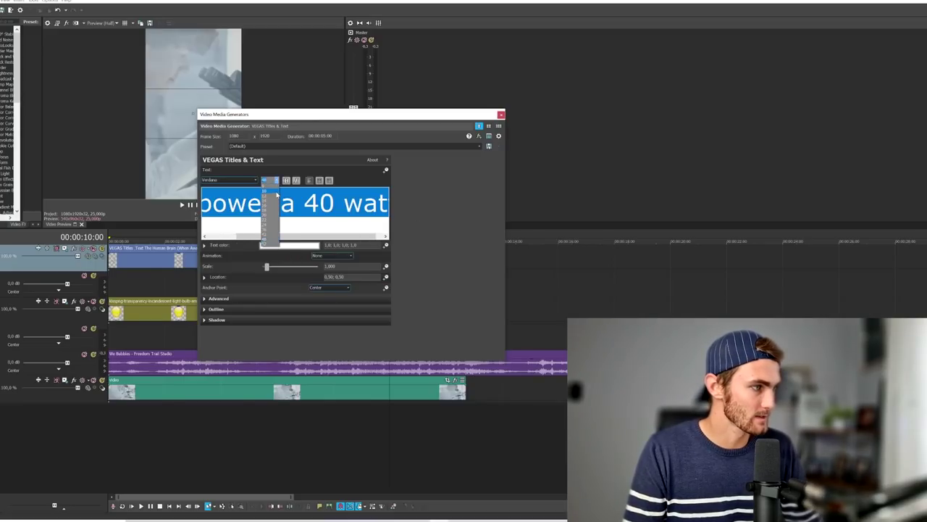
pyautogui.click(268, 199)
pyautogui.click(259, 191)
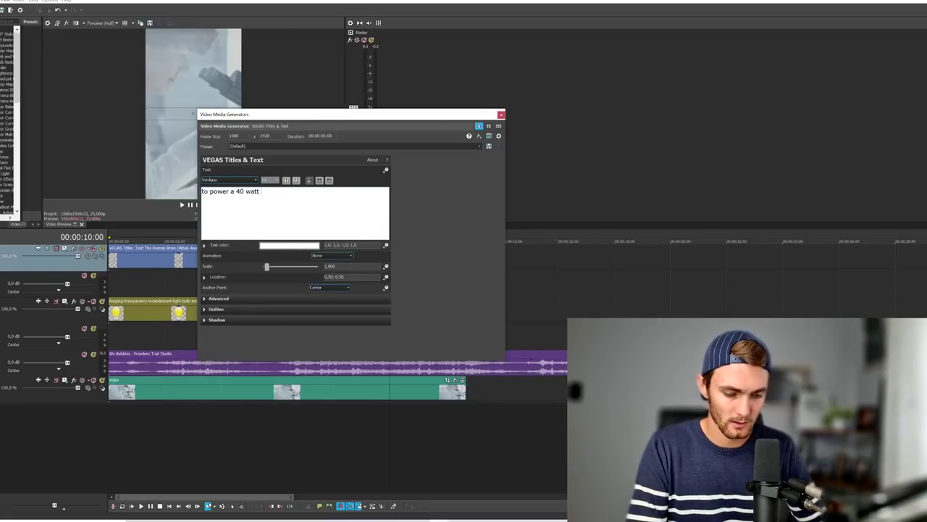
pyautogui.write('lightbulb')
pyautogui.press('Return')
pyautogui.write('for 24 h')
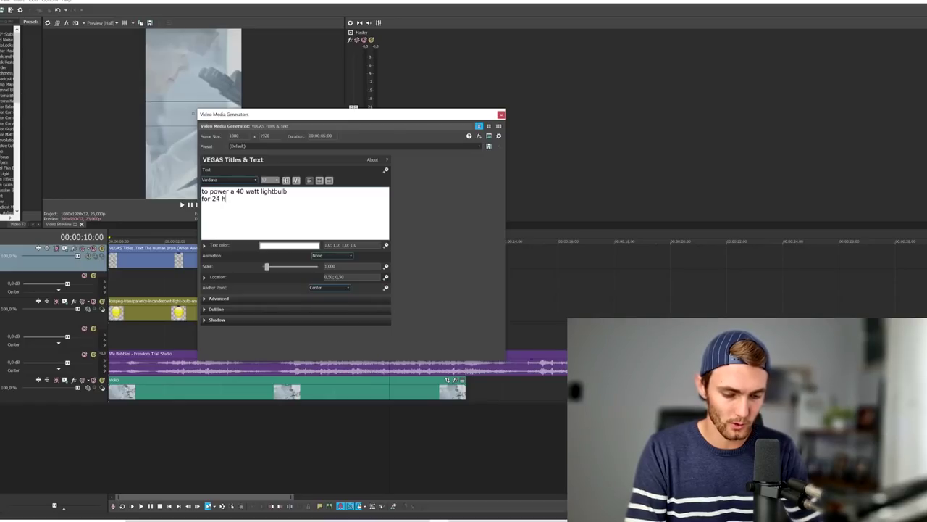
# Extend the light bulb clip on the timeline to the end of the background video.
pyautogui.click(293, 252)
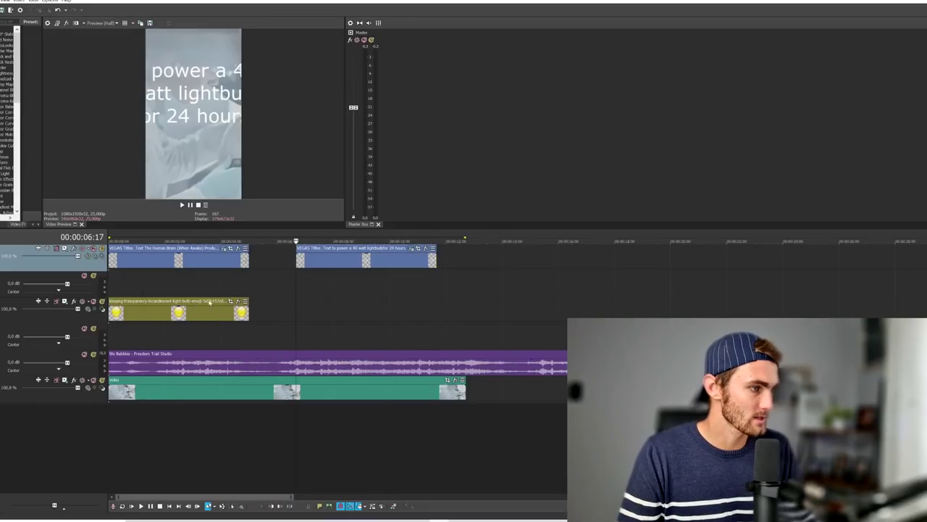
pyautogui.click(217, 309)
pyautogui.moveTo(251, 312); pyautogui.dragTo(466, 310)
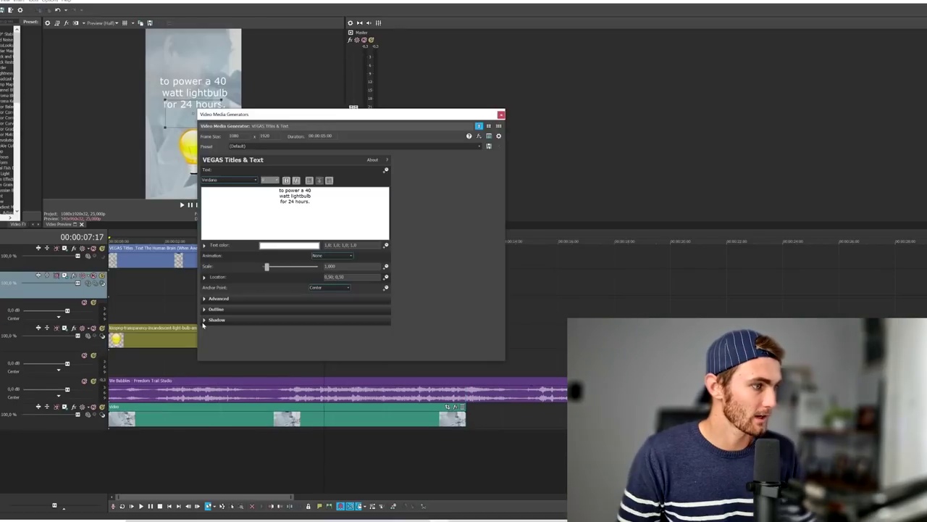
# Enable the shadow on the "to power a 40 watt lightbulb for 24 hours." title and close its text settings.
pyautogui.click(204, 321)
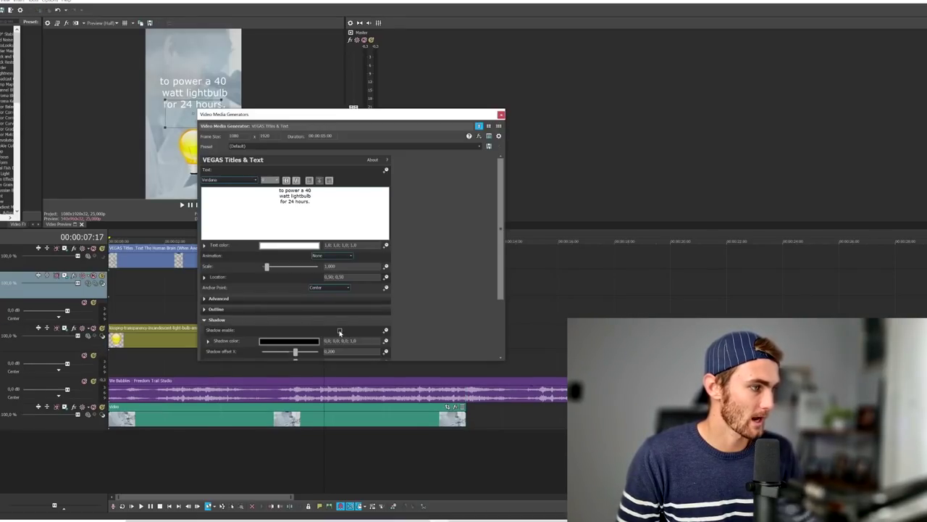
pyautogui.click(340, 331)
pyautogui.click(500, 115)
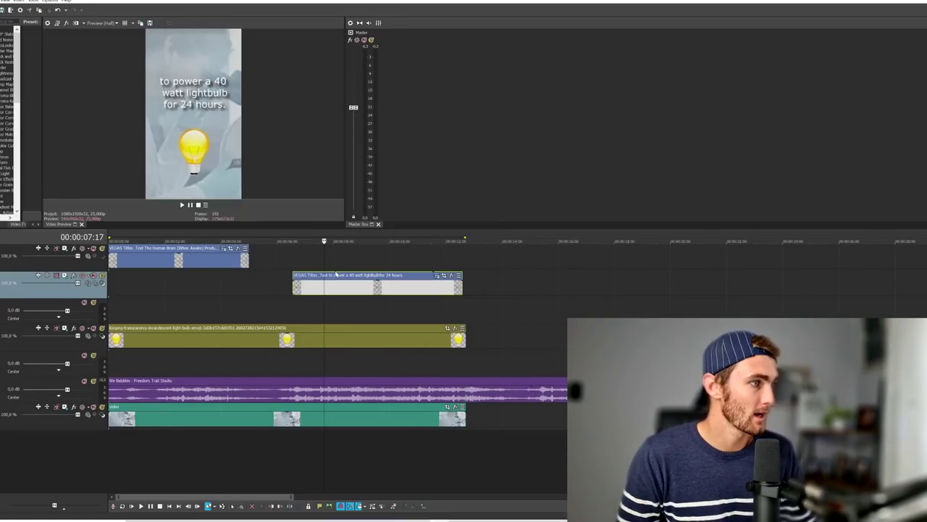
# Trim the light bulb, music and background clips to the second title's end, and move the first title onto the second title's track.
pyautogui.click(465, 294)
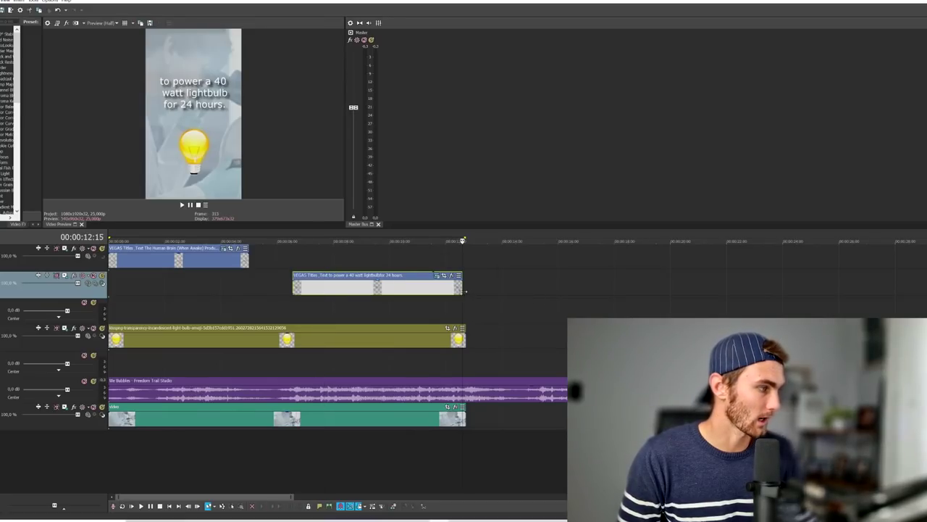
pyautogui.rightClick(507, 279)
pyautogui.click(530, 317)
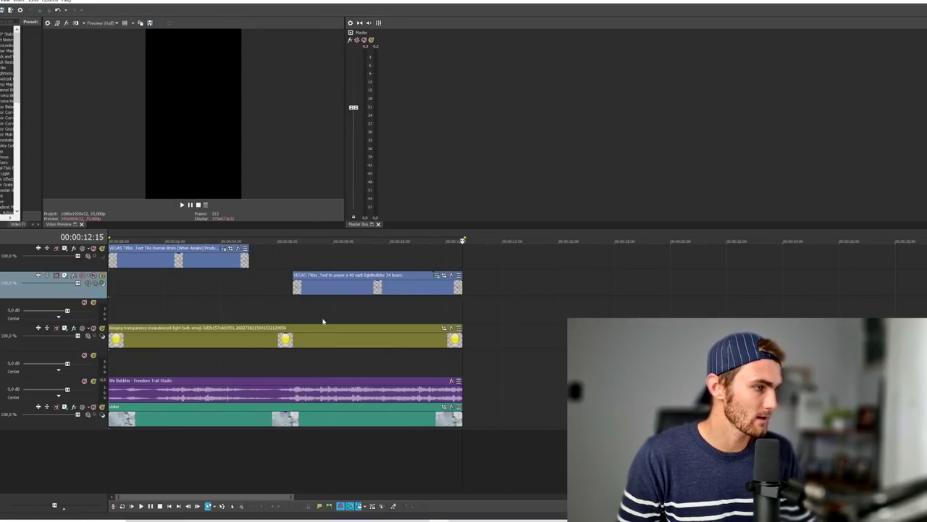
pyautogui.moveTo(166, 257); pyautogui.dragTo(166, 284)
# Insert a text event on the emptied uppermost track and replace its sample text with "Interesting Fact Pt. 1".
pyautogui.rightClick(129, 258)
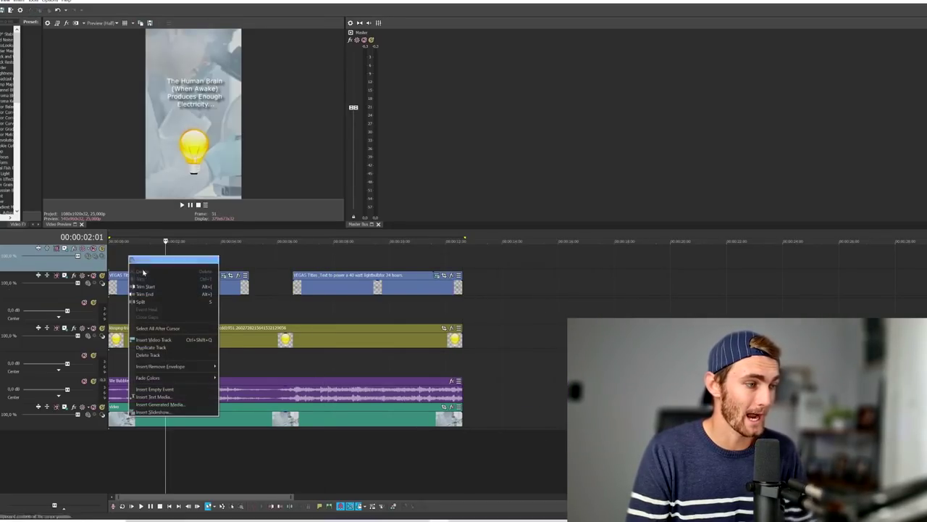
pyautogui.click(156, 396)
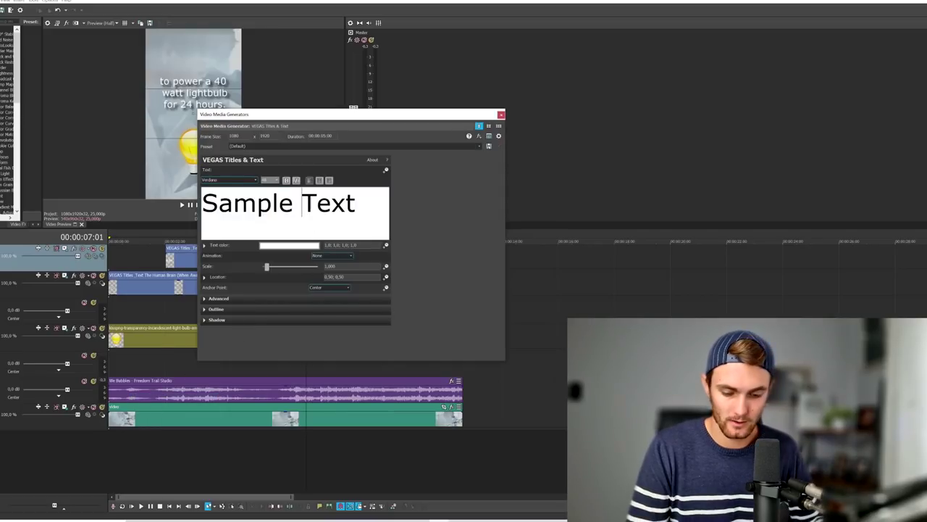
pyautogui.hotkey('ctrl', 'a')
pyautogui.write('Interes')
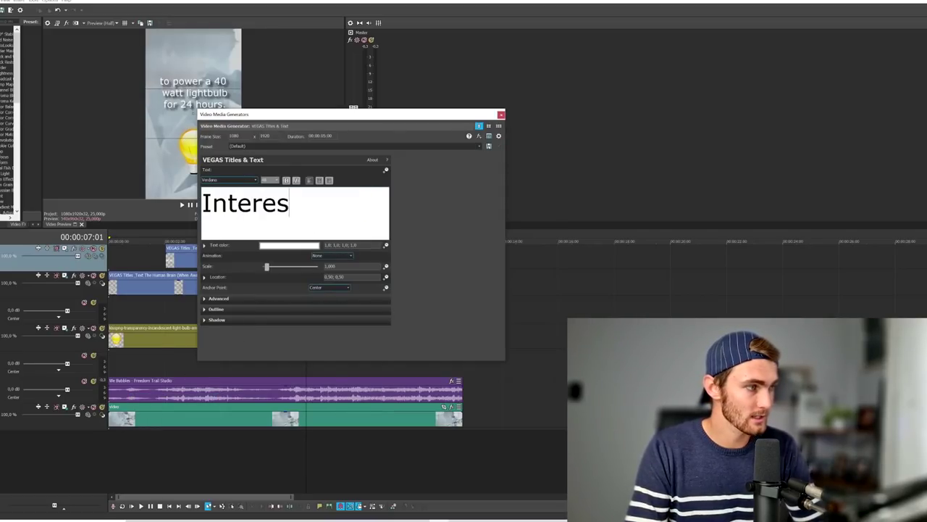
pyautogui.write('ting Fact P')
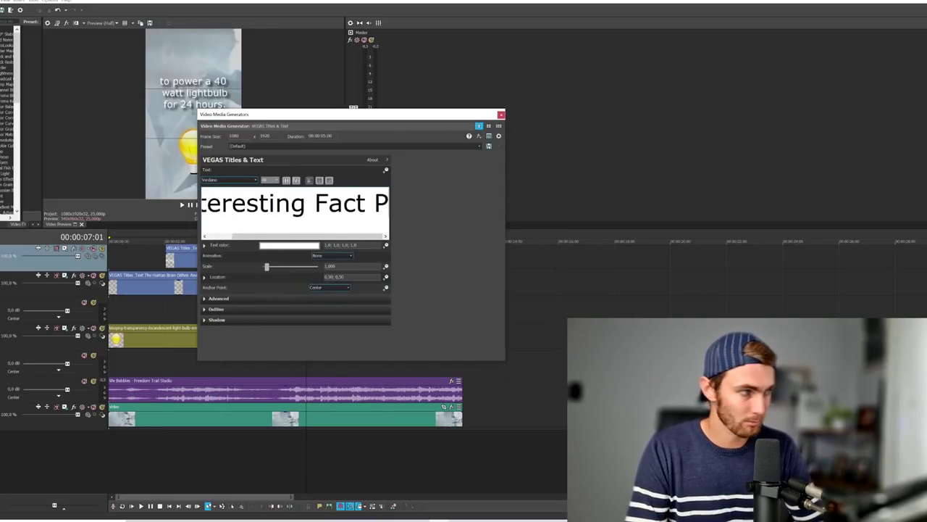
pyautogui.write('t. 1')
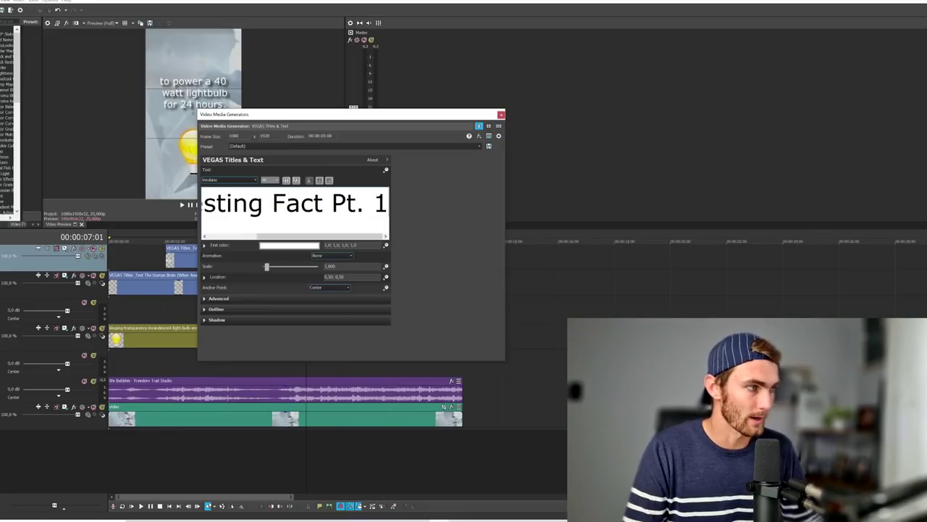
# Set the "Interesting Fact Pt. 1" title's font size to 12 and enable its shadow.
pyautogui.hotkey('ctrl', 'a')
pyautogui.click(276, 181)
pyautogui.click(275, 200)
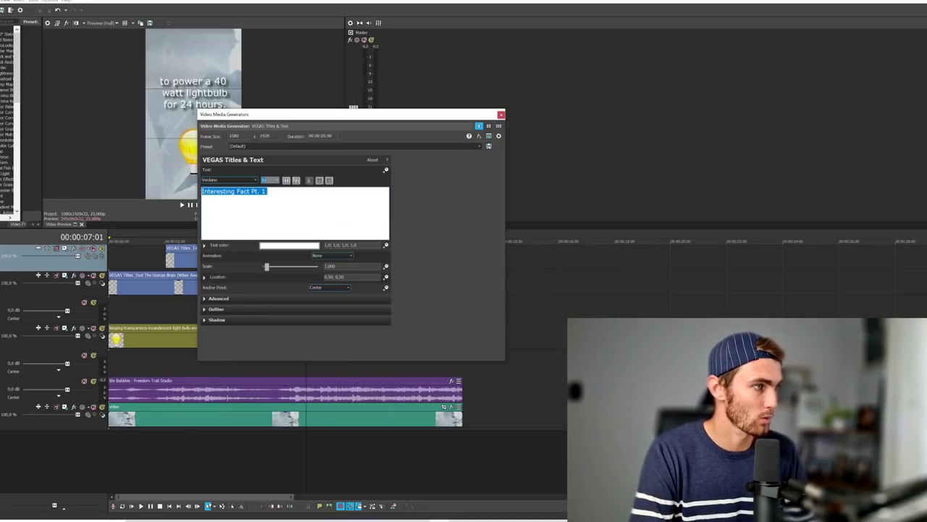
pyautogui.click(277, 217)
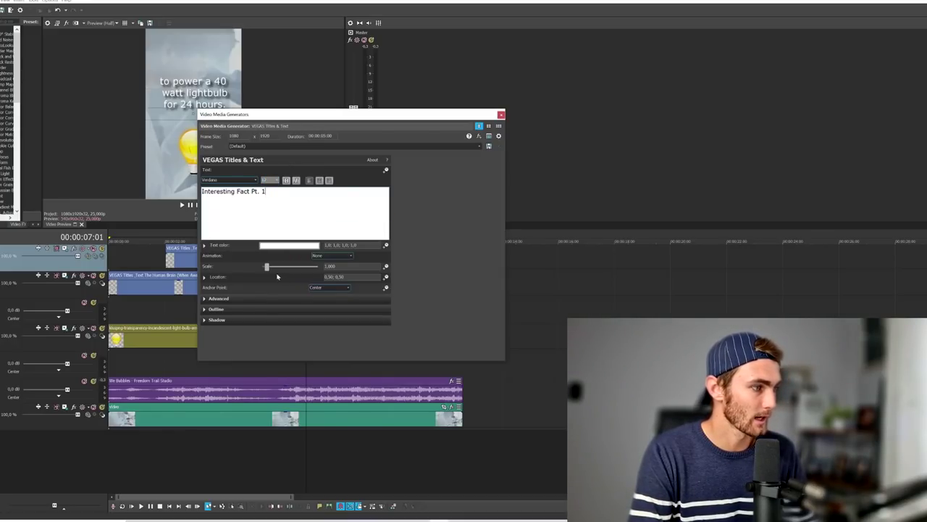
pyautogui.click(205, 320)
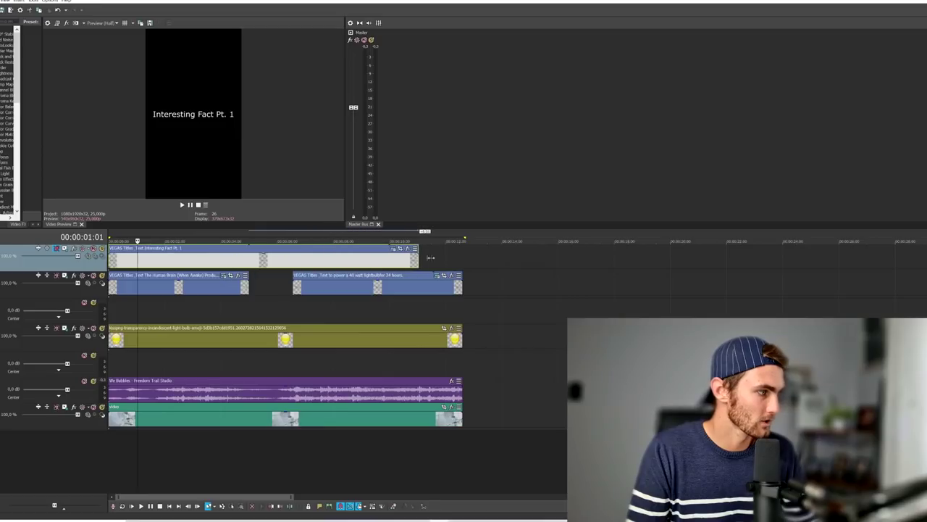
# Extend the "Interesting Fact Pt. 1" title to the end of the other clips, and enlarge and move it above the fact text with Track Motion.
pyautogui.moveTo(414, 254); pyautogui.dragTo(460, 254)
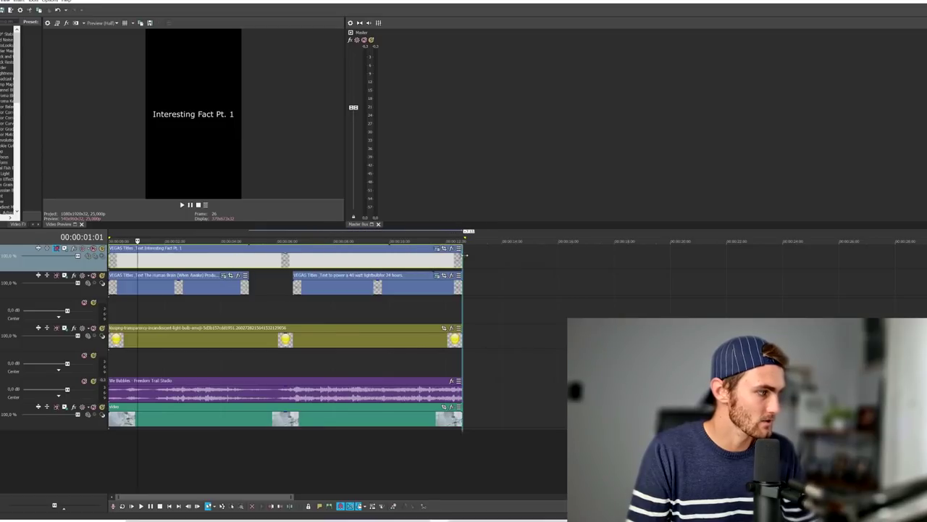
pyautogui.click(60, 250)
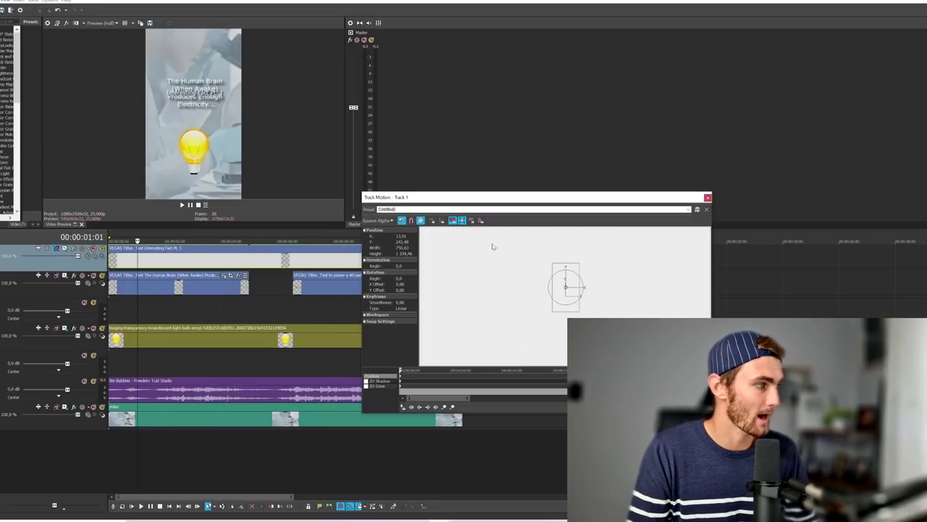
pyautogui.moveTo(573, 317); pyautogui.dragTo(571, 300)
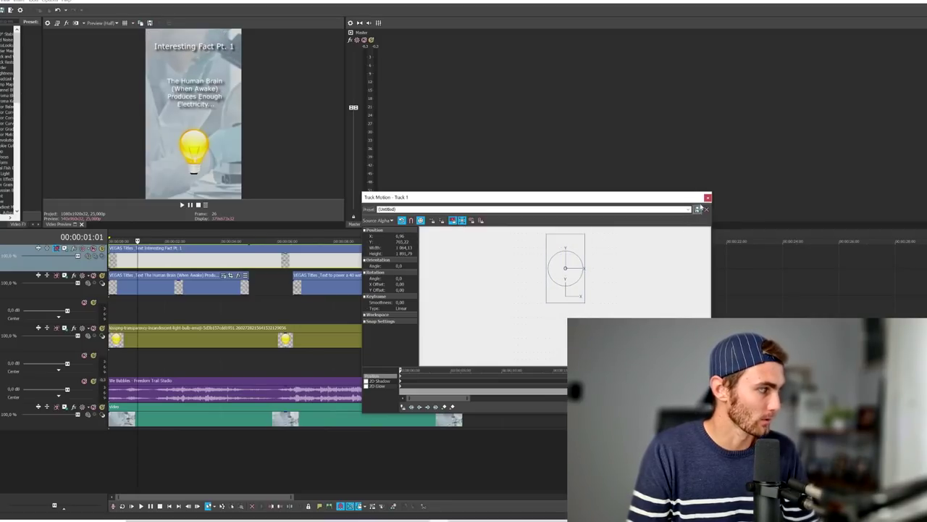
pyautogui.click(708, 197)
# Save the project in the youtube folder and play the edited timeline through.
pyautogui.hotkey('ctrl', 's')
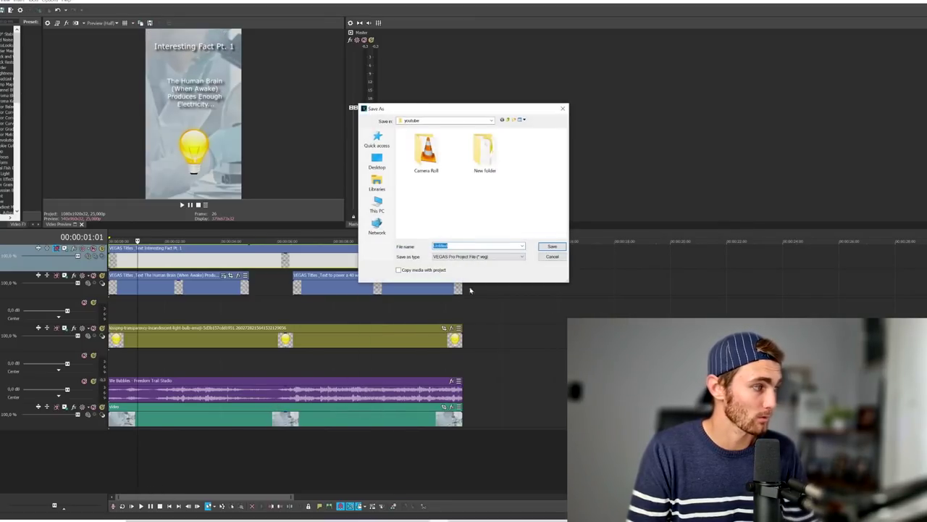
pyautogui.click(559, 247)
pyautogui.press('space')
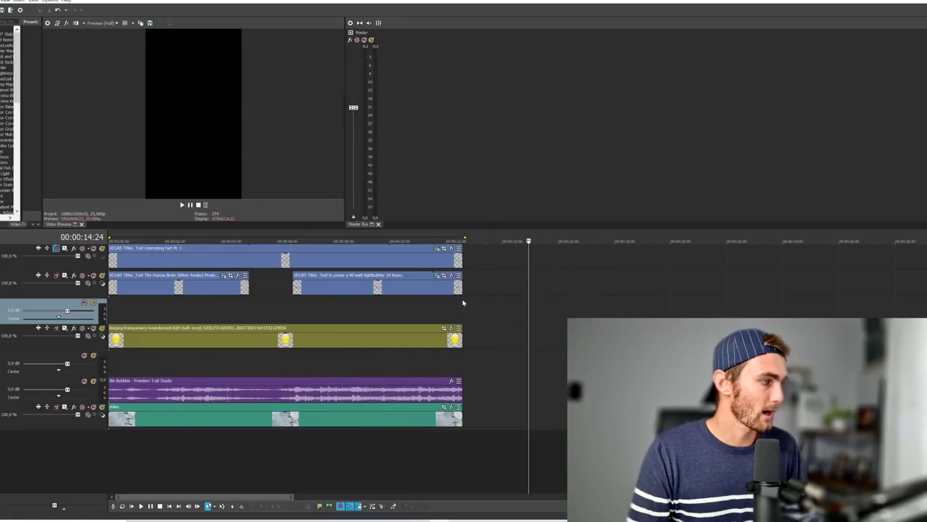
# Select the full length of the edit as the render range and start a Render As with the output named "final".
pyautogui.moveTo(463, 303); pyautogui.dragTo(109, 306)
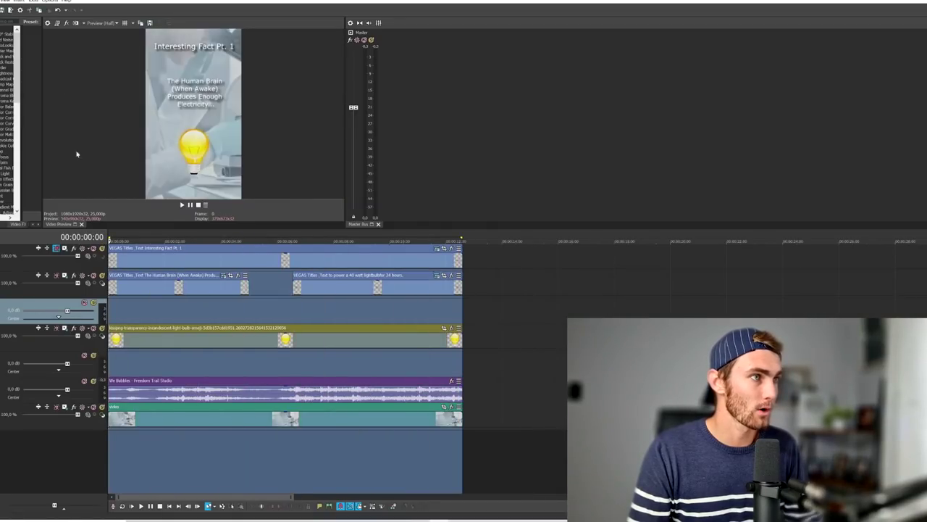
pyautogui.click(1, 1)
pyautogui.click(37, 55)
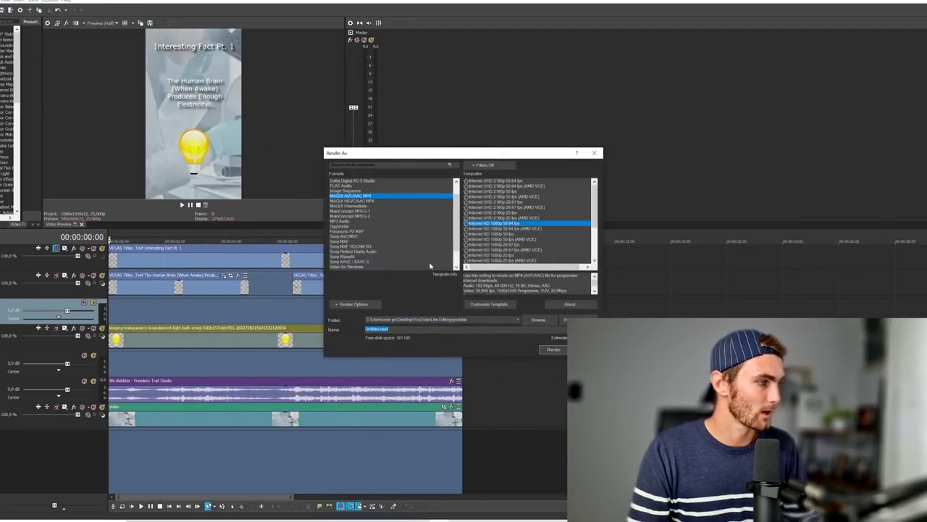
pyautogui.write('I')
pyautogui.write('inal')
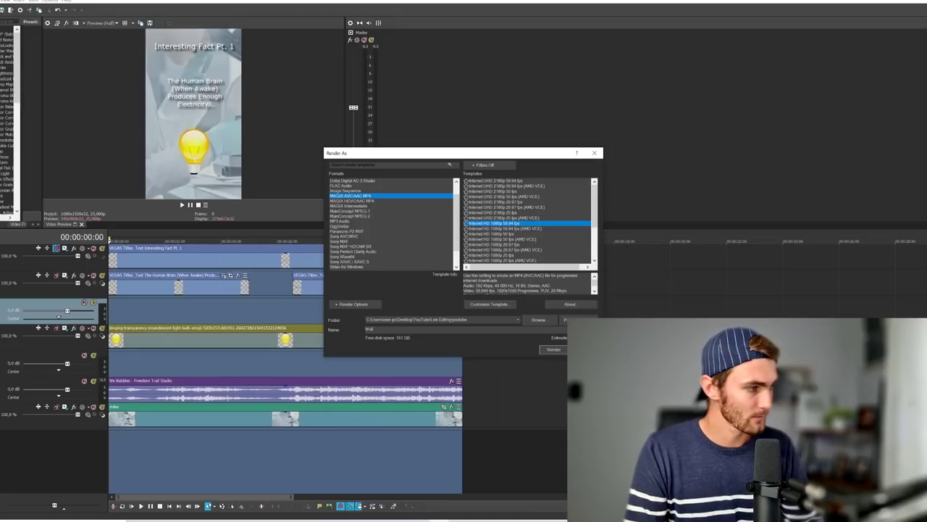
# Customize the MP4 template to a custom frame size 1080 wide by 1920 high and render final.mp4, overwriting the existing file.
pyautogui.click(505, 310)
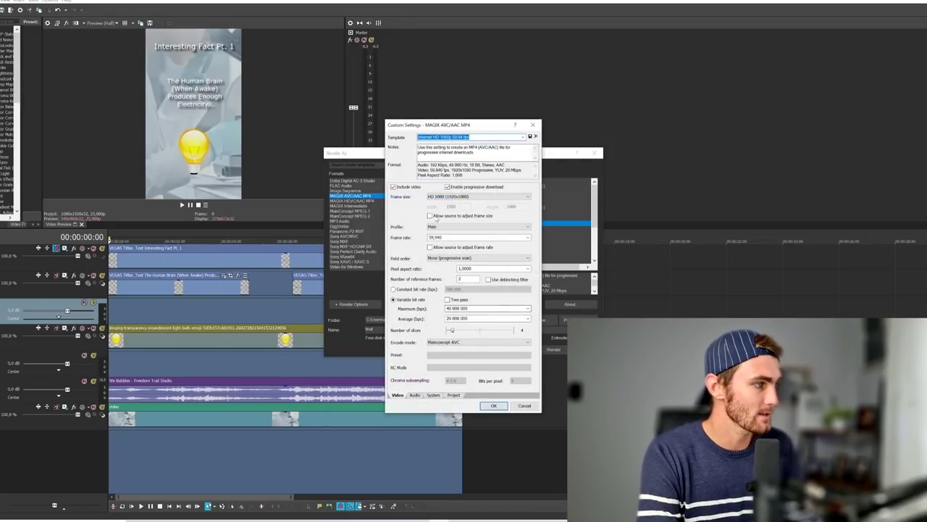
pyautogui.click(457, 197)
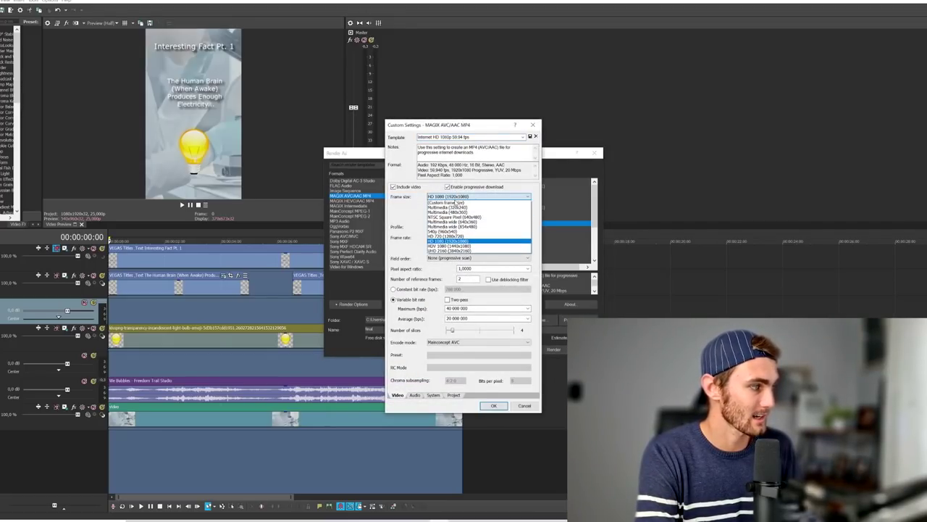
pyautogui.click(435, 202)
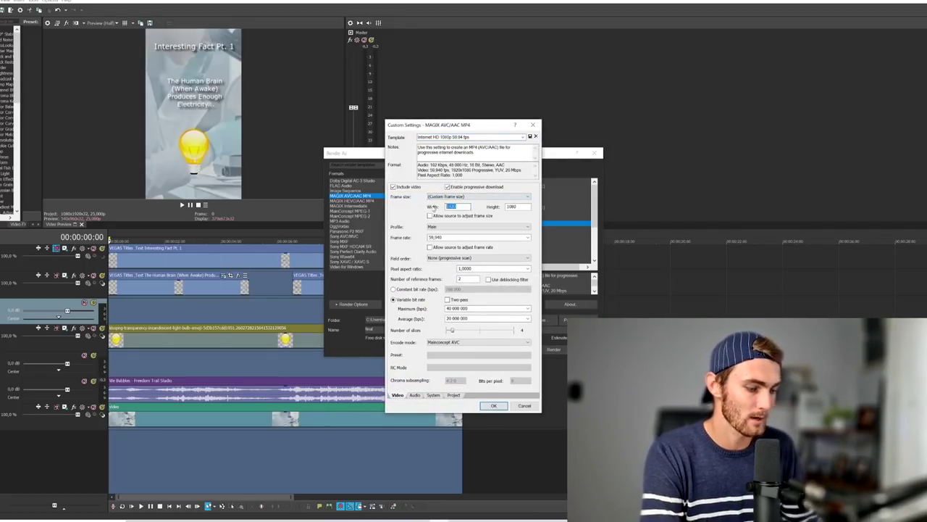
pyautogui.write('1080')
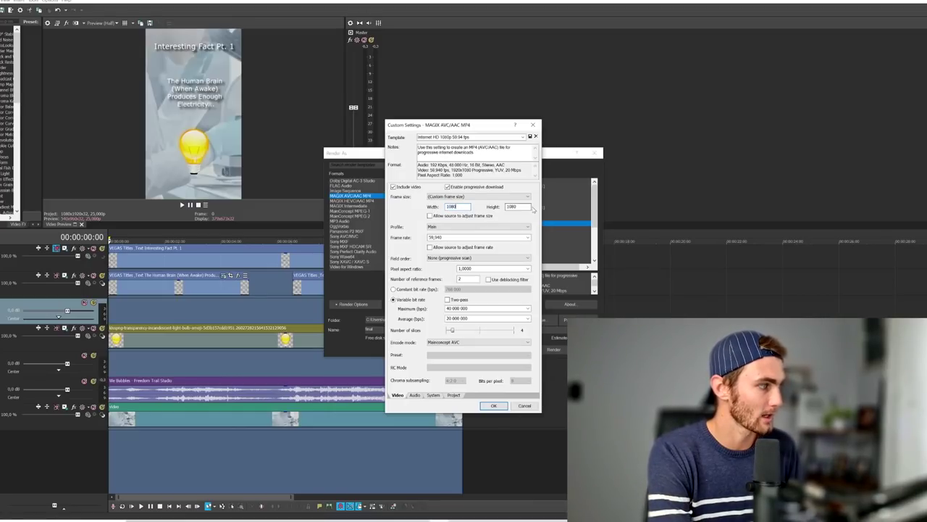
pyautogui.doubleClick(516, 206)
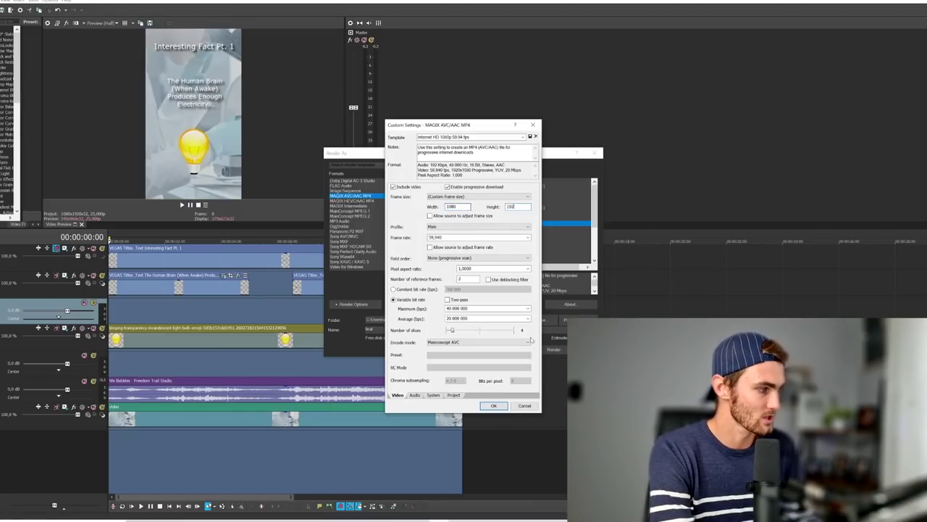
pyautogui.click(497, 407)
pyautogui.click(552, 349)
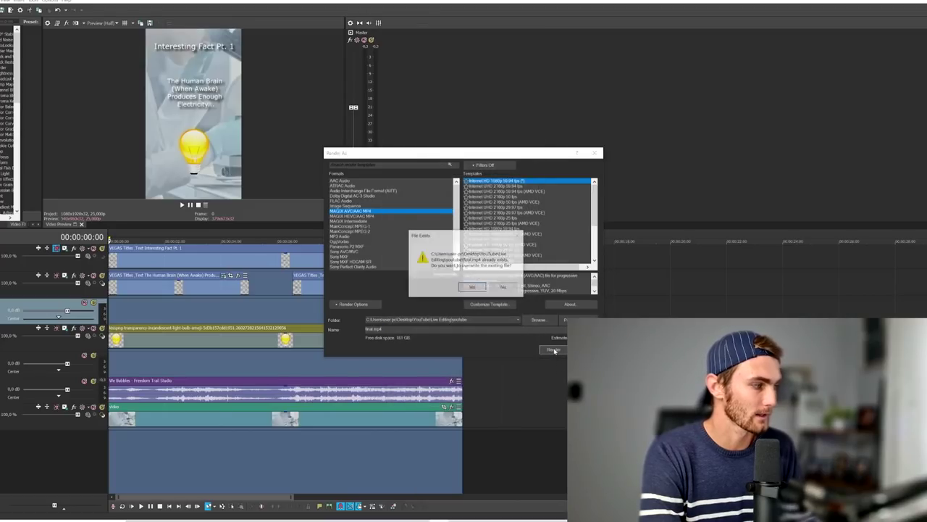
pyautogui.click(472, 287)
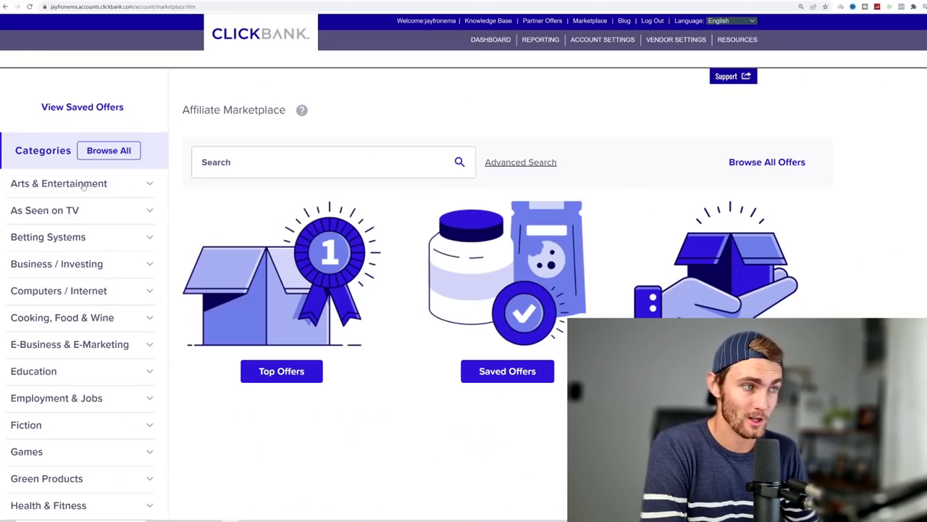
# Switch to ClickBank's Affiliate Marketplace, look through its categories and search the offers for "science".
pyautogui.scroll(-5, 58, 210)
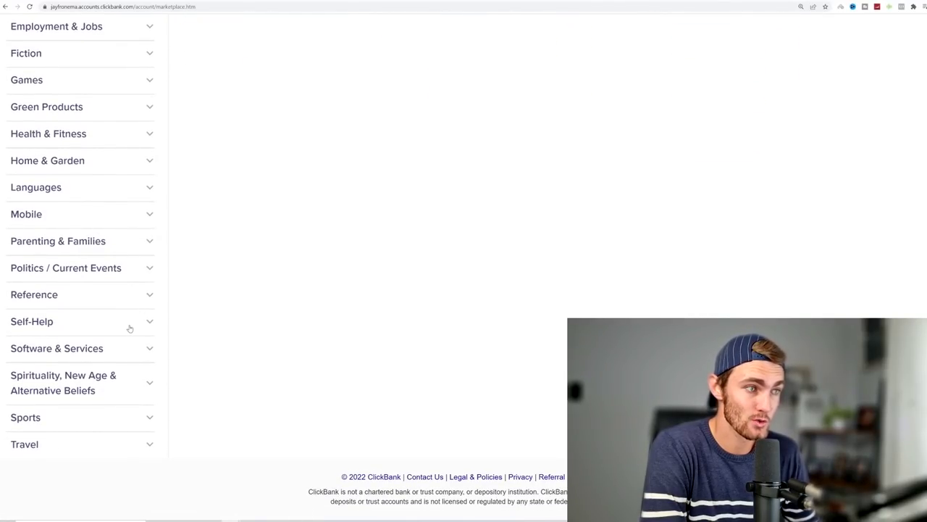
pyautogui.scroll(5, 129, 328)
pyautogui.click(241, 161)
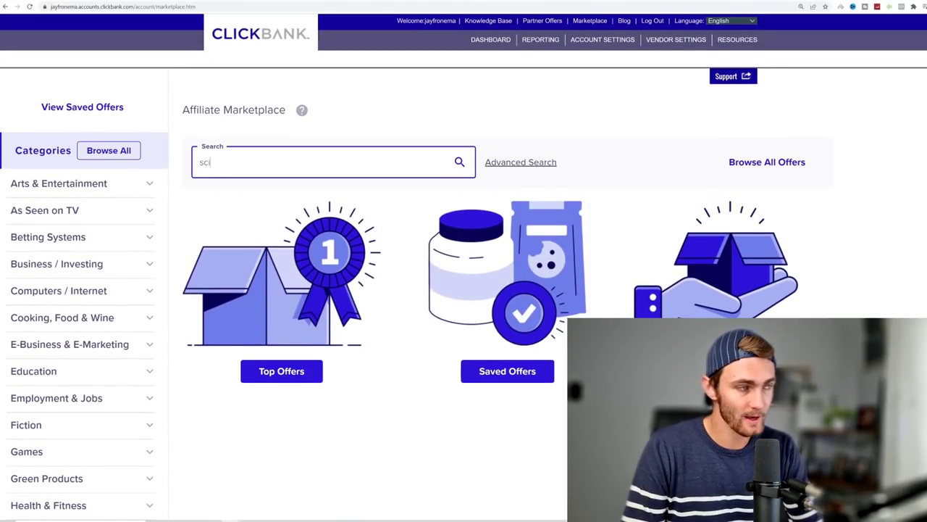
pyautogui.write('science')
pyautogui.press('Return')
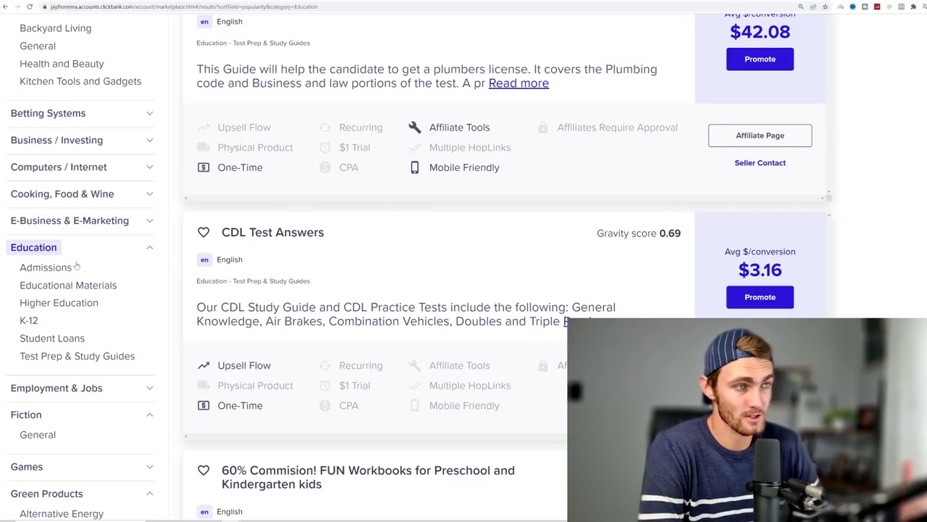
# Review the Human Anatomy & Physiology Course offer in the Education category and look through its sales page, dismissing the discount pop-up.
pyautogui.scroll(12, 422, 265)
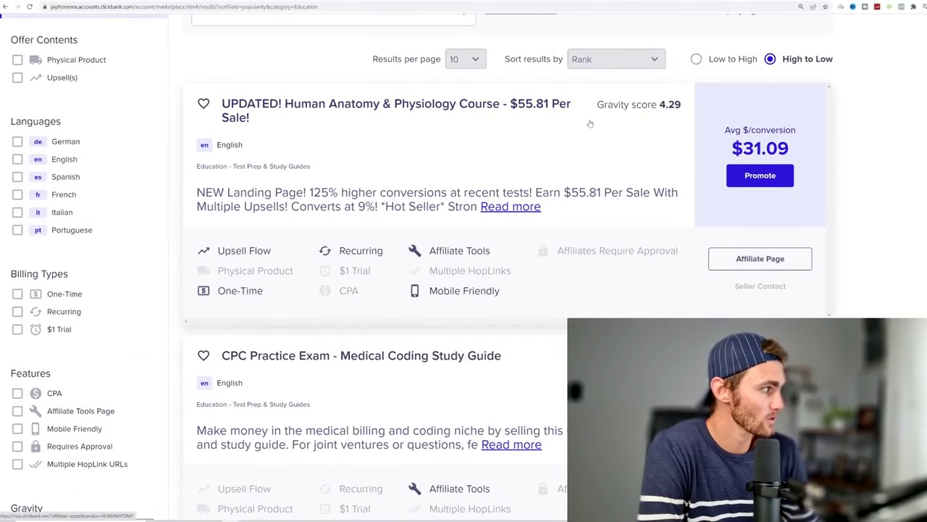
pyautogui.moveTo(732, 148); pyautogui.dragTo(779, 147)
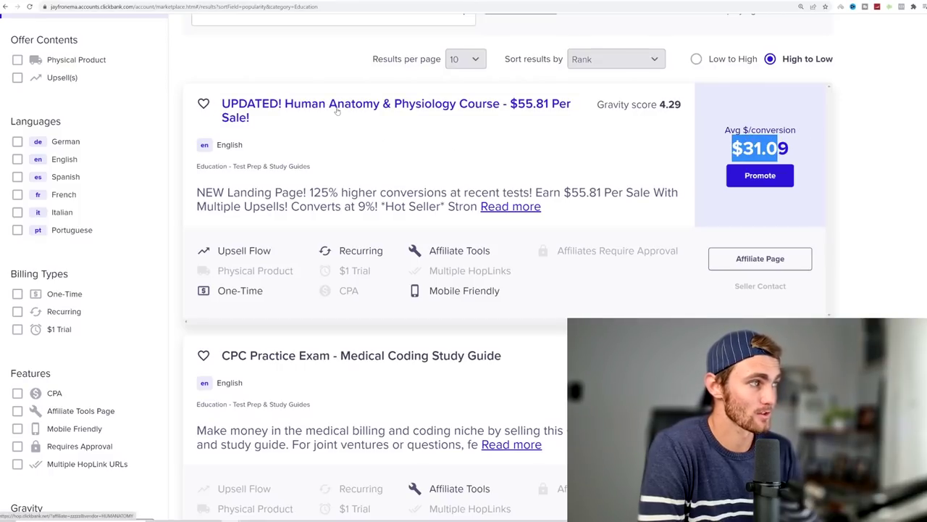
pyautogui.click(396, 103)
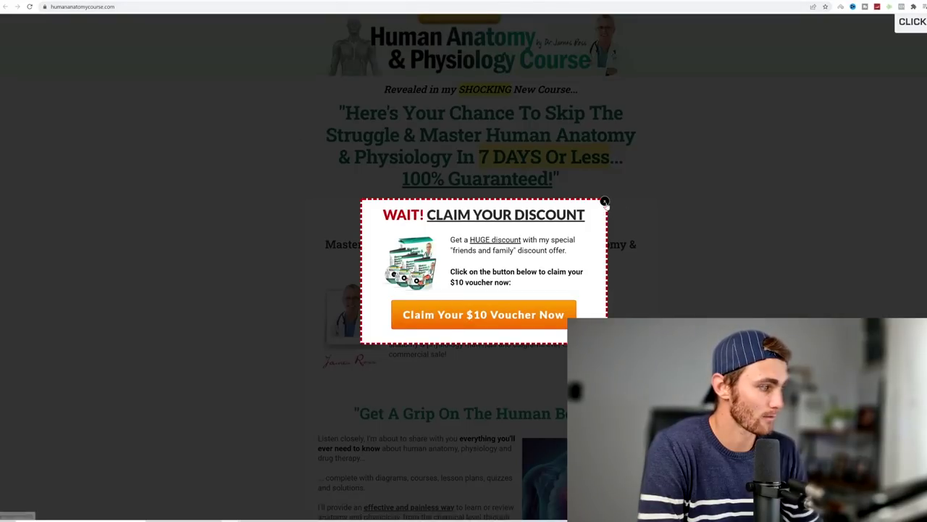
pyautogui.click(604, 202)
pyautogui.scroll(-7, 464, 290)
pyautogui.scroll(3, 463, 290)
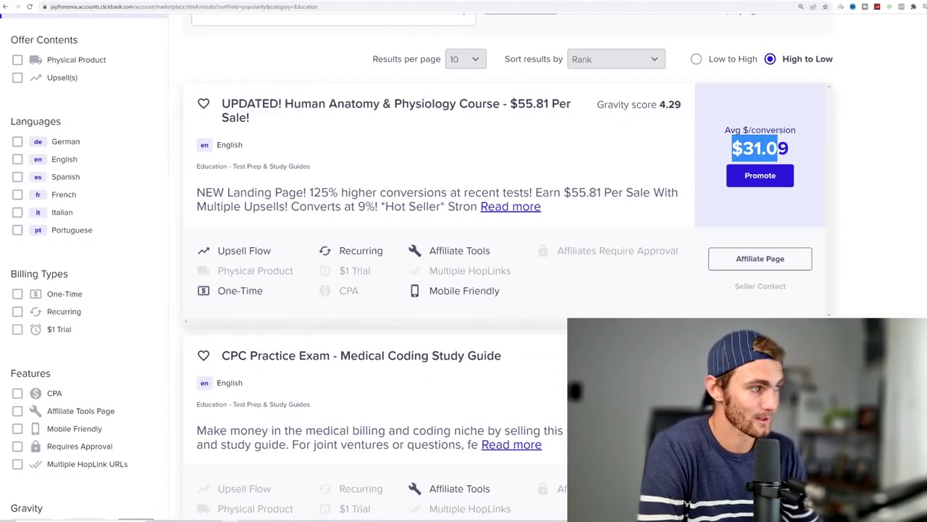
# Create a HopLink to promote the Human Anatomy & Physiology Course, leaving the tracking ID empty.
pyautogui.click(761, 181)
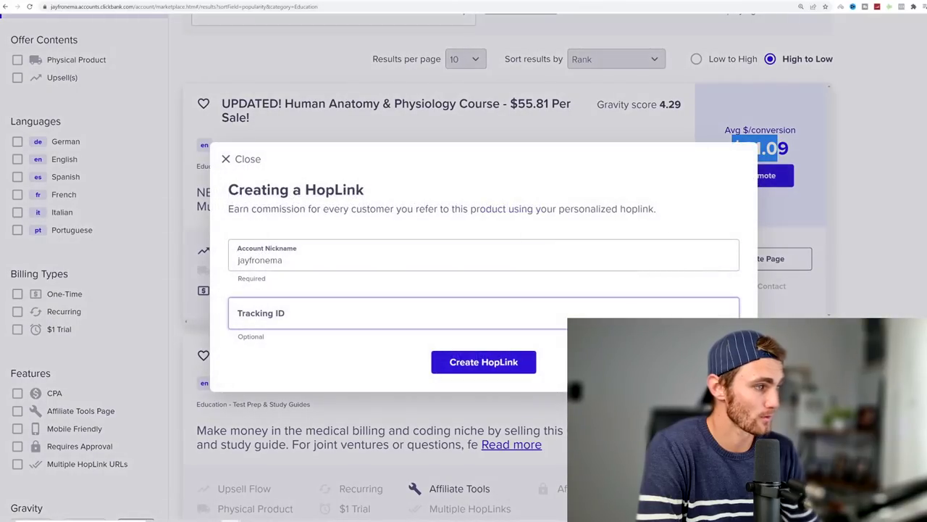
pyautogui.click(480, 375)
pyautogui.click(481, 364)
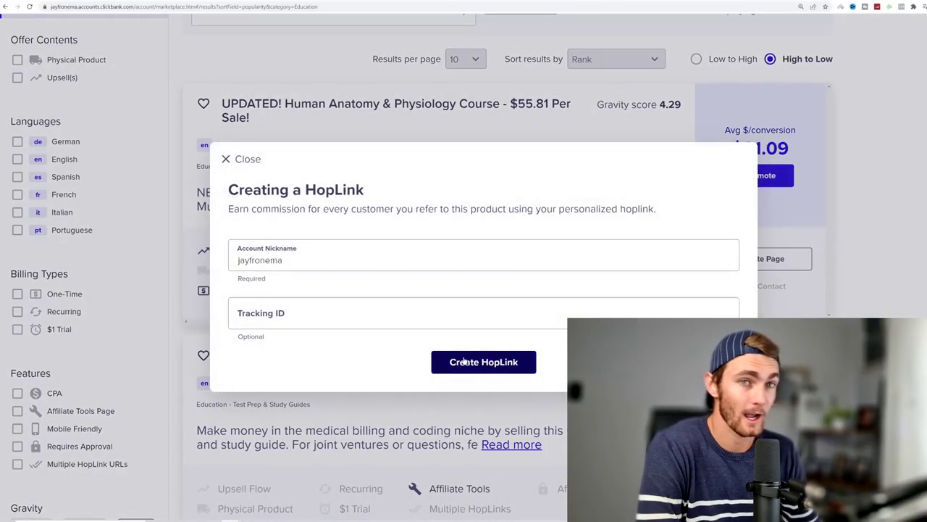
pyautogui.click(464, 360)
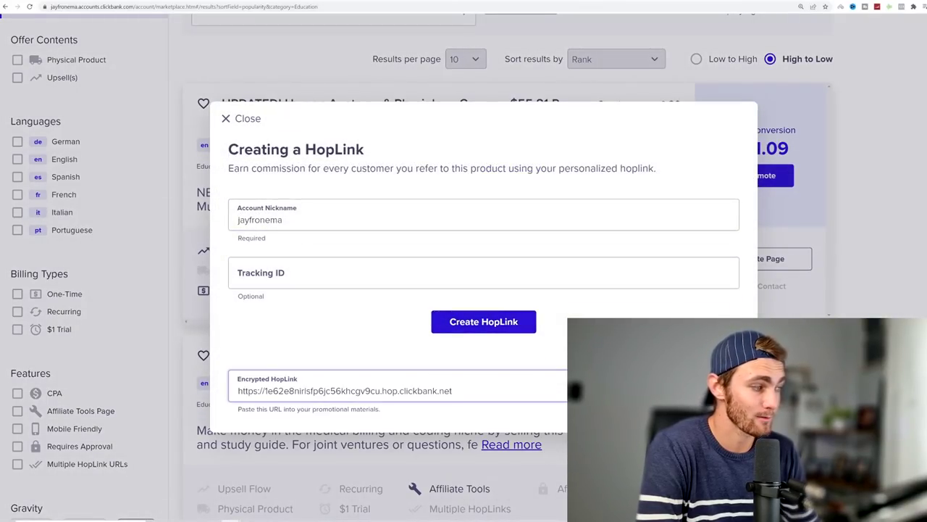
# Select the complete encrypted HopLink URL generated for the Human Anatomy & Physiology Course.
pyautogui.click(450, 390)
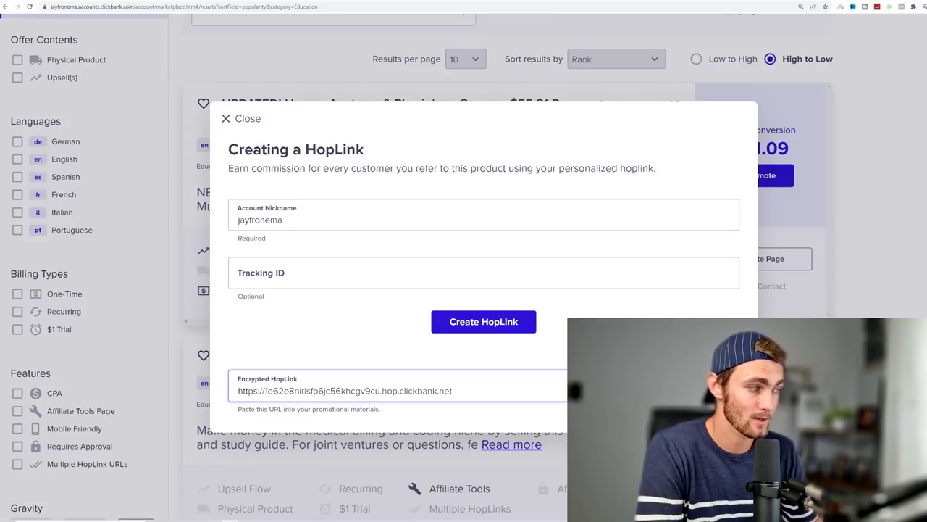
pyautogui.moveTo(451, 390); pyautogui.dragTo(236, 391)
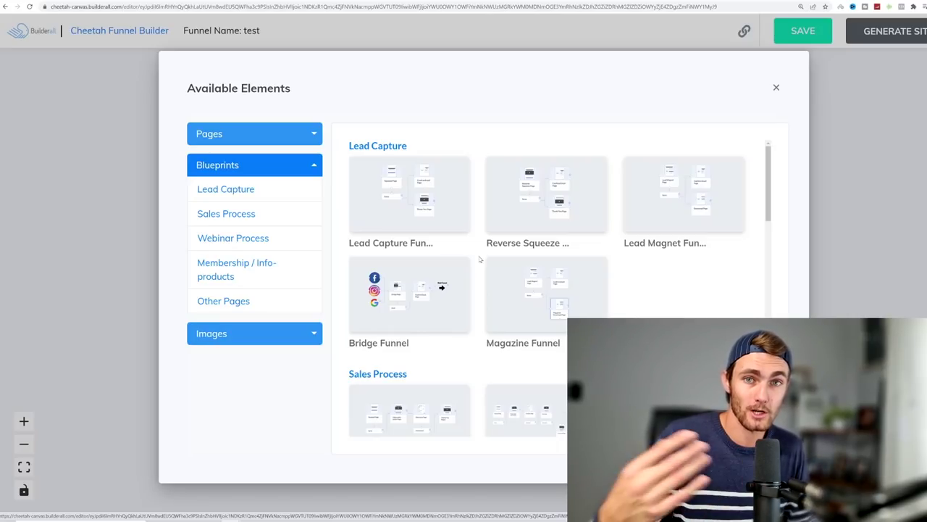
# Switch to Builderall's Cheetah Funnel Builder, look through the available funnel blueprints and select the Lead Capture Funnel.
pyautogui.moveTo(415, 276)
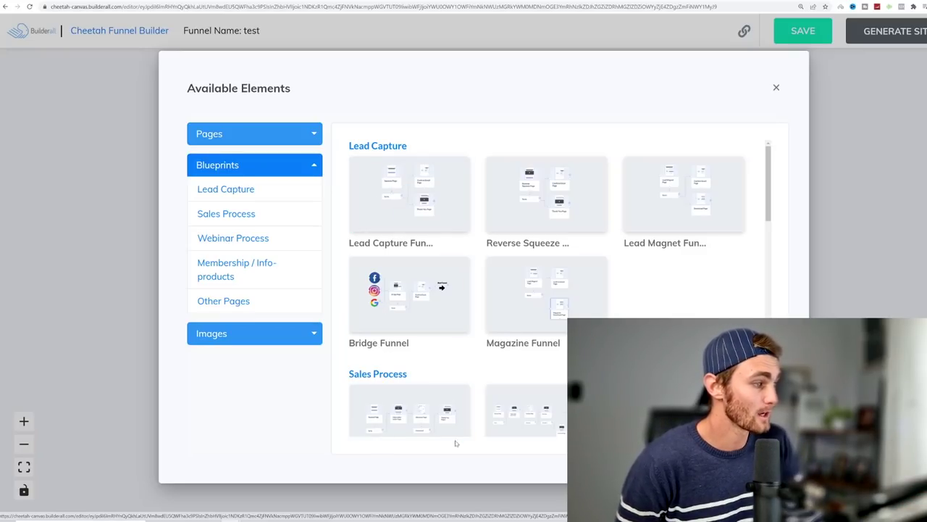
pyautogui.scroll(-4, 400, 267)
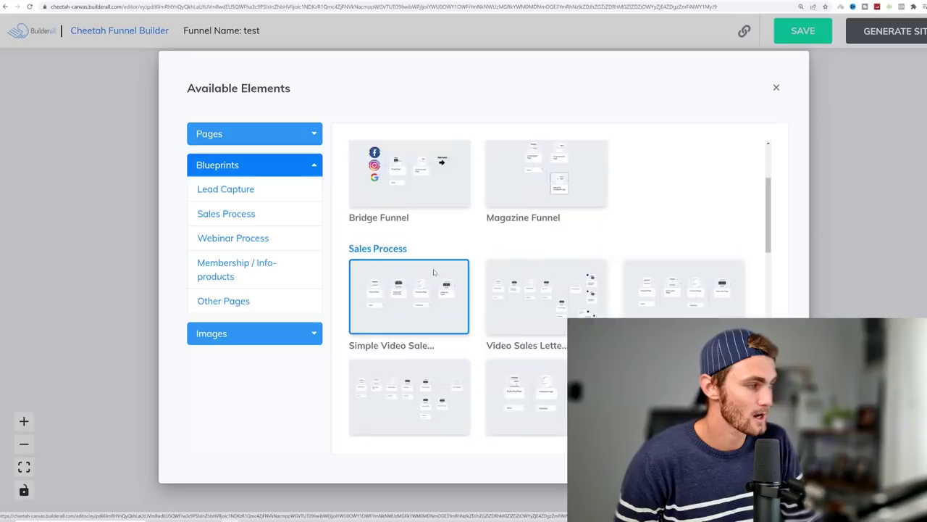
pyautogui.scroll(-3, 516, 292)
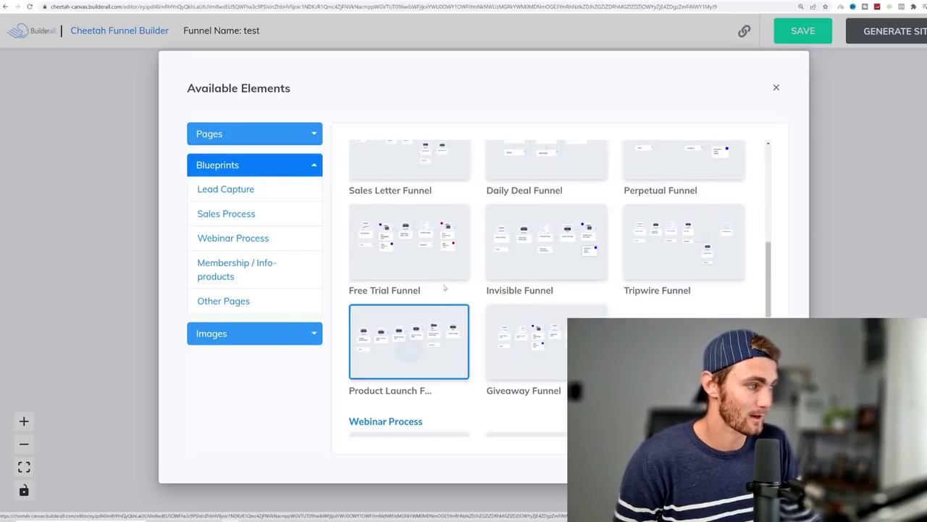
pyautogui.scroll(-10, 425, 303)
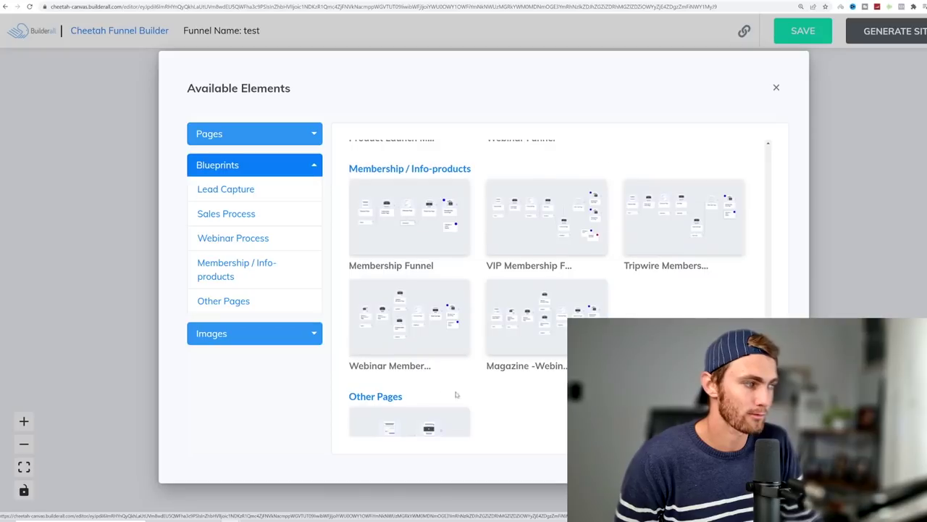
pyautogui.scroll(-2, 499, 335)
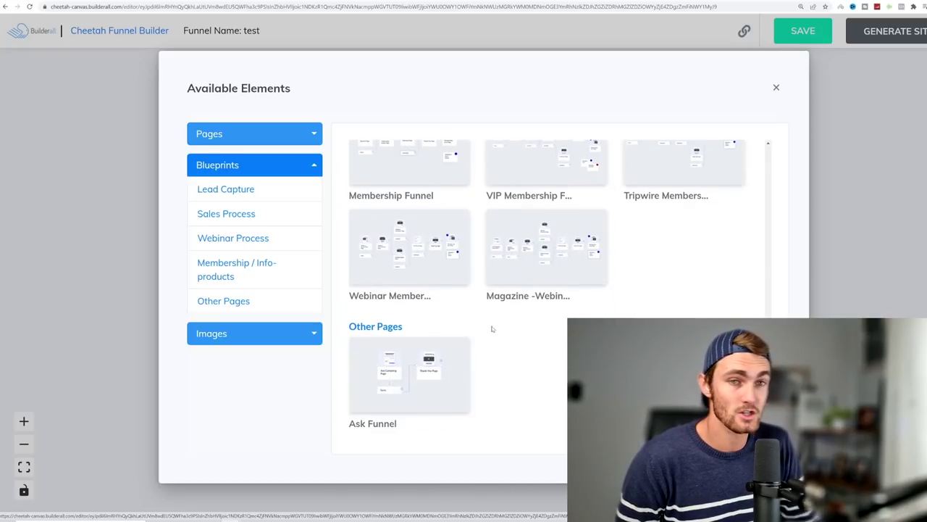
pyautogui.scroll(10, 488, 326)
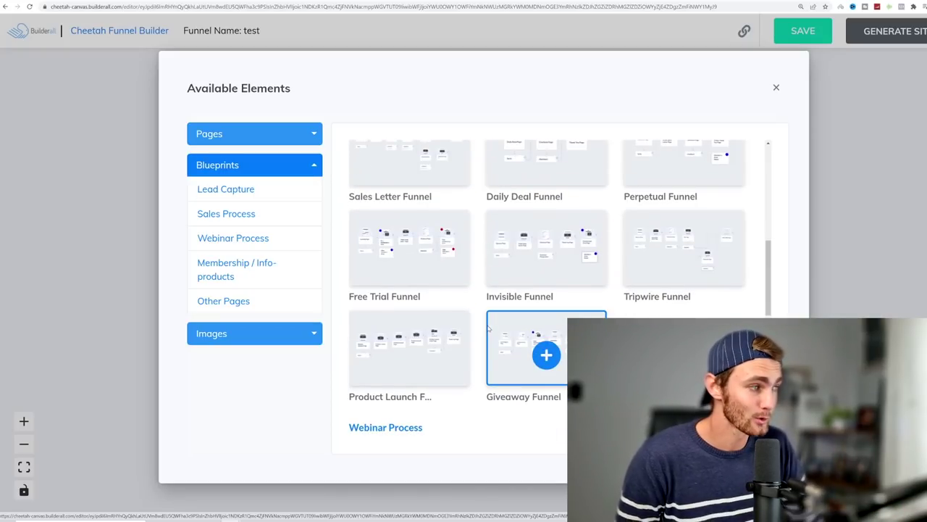
pyautogui.scroll(3, 426, 270)
pyautogui.scroll(5, 416, 304)
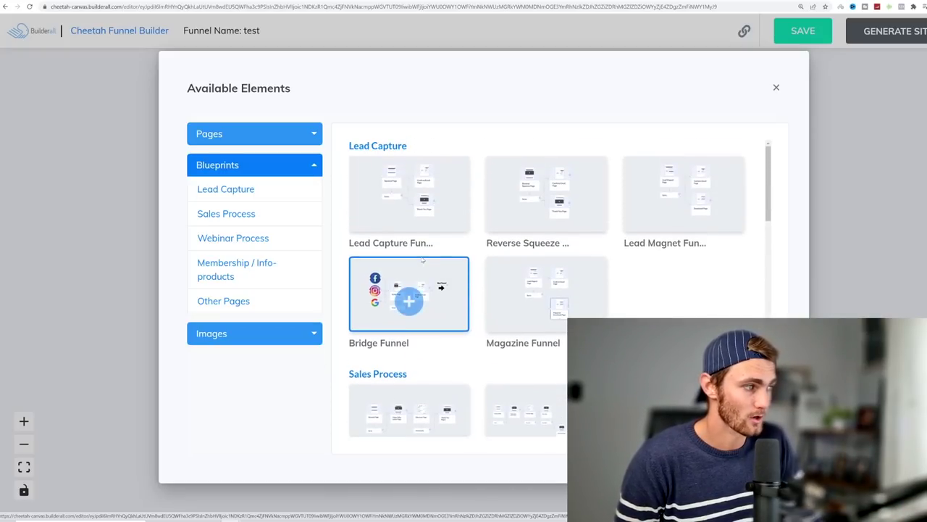
pyautogui.click(413, 203)
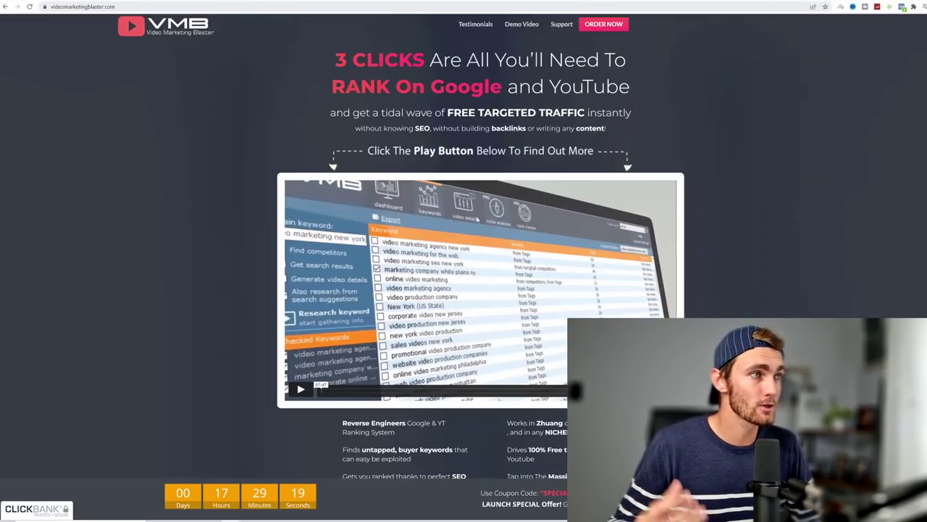
# Switch to the Video Marketing Blaster website and examine its address, intro section and list of ranking, keyword and traffic features.
pyautogui.click(83, 7)
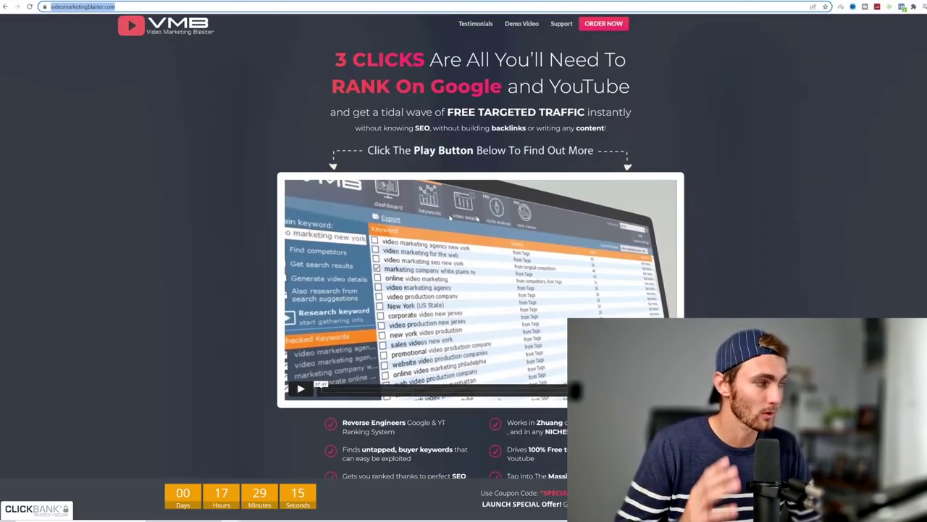
pyautogui.scroll(-2, 450, 214)
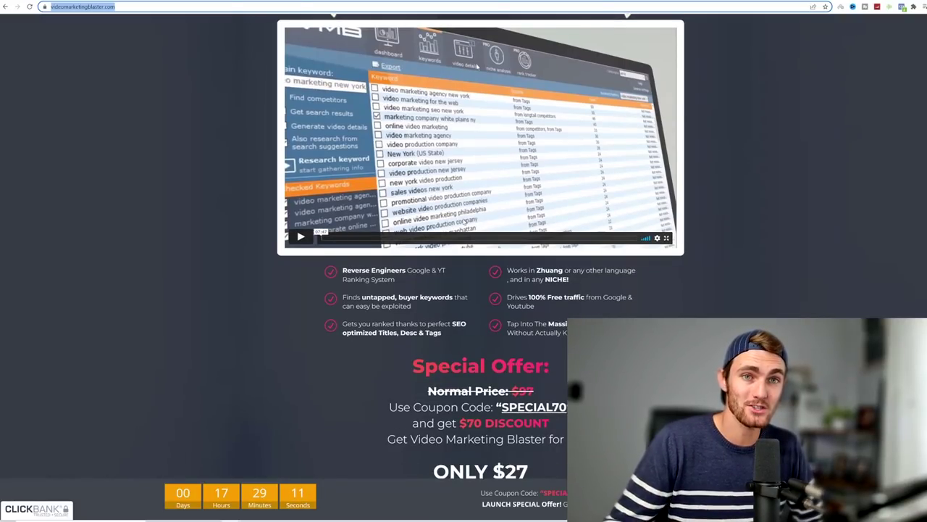
pyautogui.scroll(1, 454, 222)
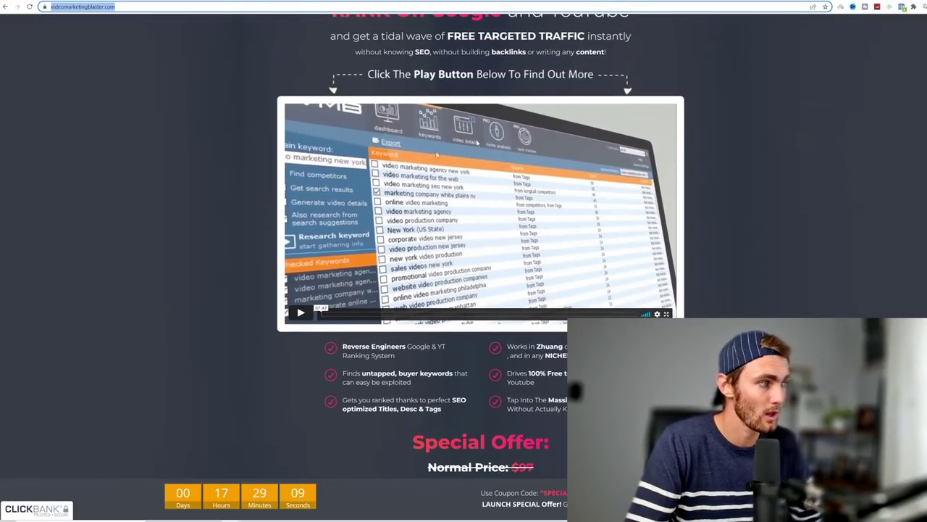
pyautogui.scroll(1, 423, 171)
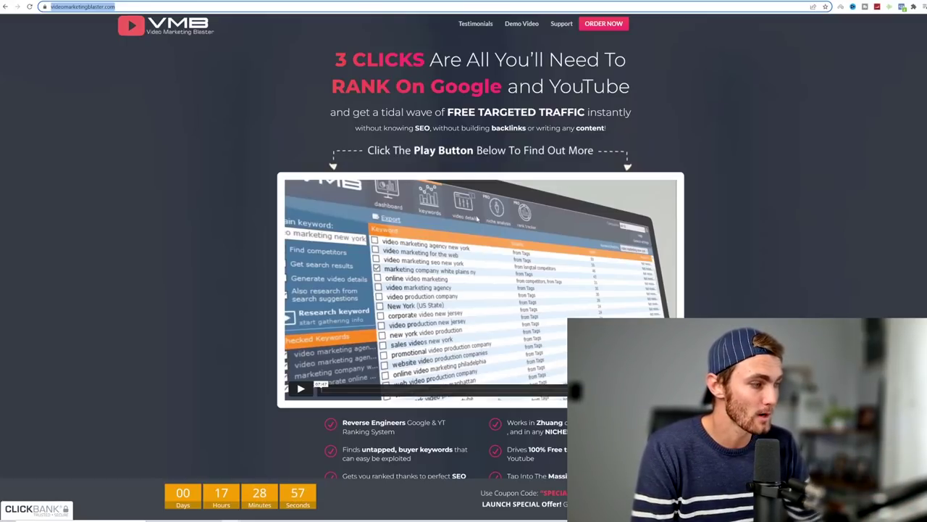
pyautogui.scroll(-2, 621, 261)
pyautogui.moveTo(397, 280); pyautogui.dragTo(347, 271)
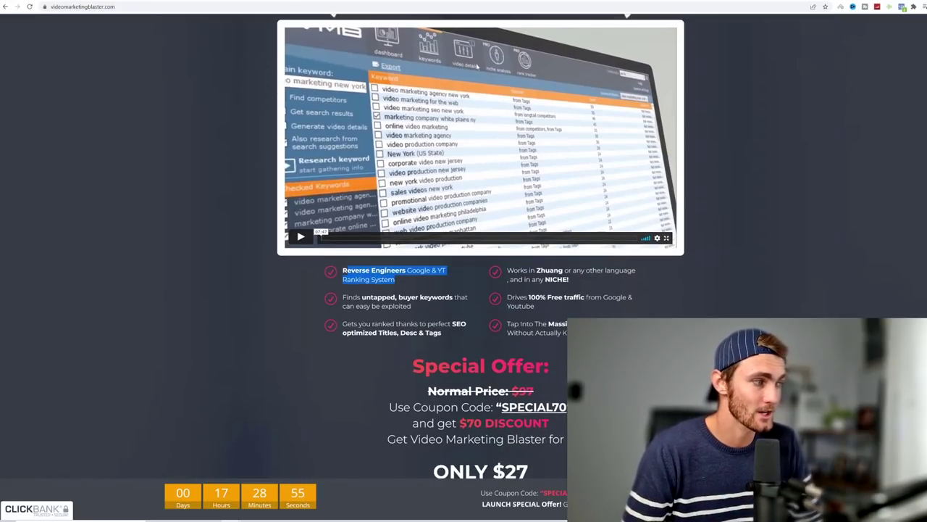
pyautogui.moveTo(411, 307); pyautogui.dragTo(343, 297)
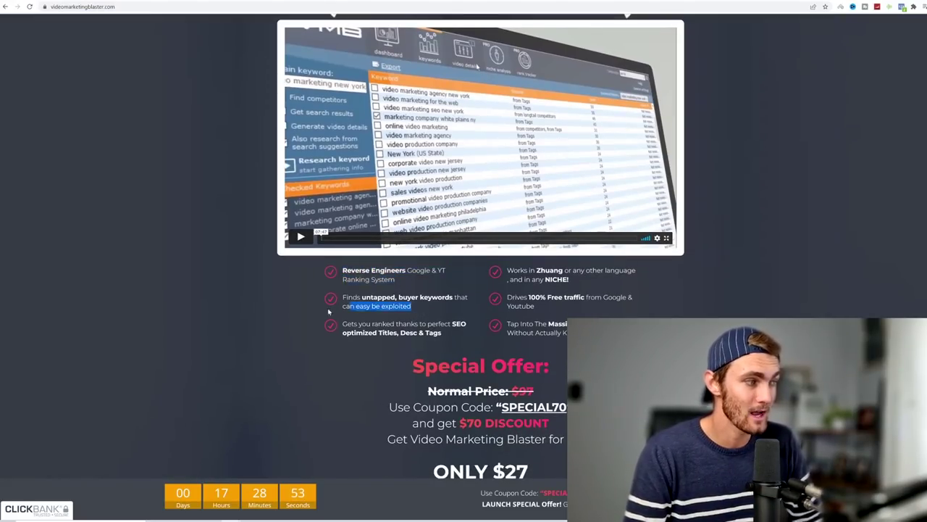
pyautogui.click(342, 297)
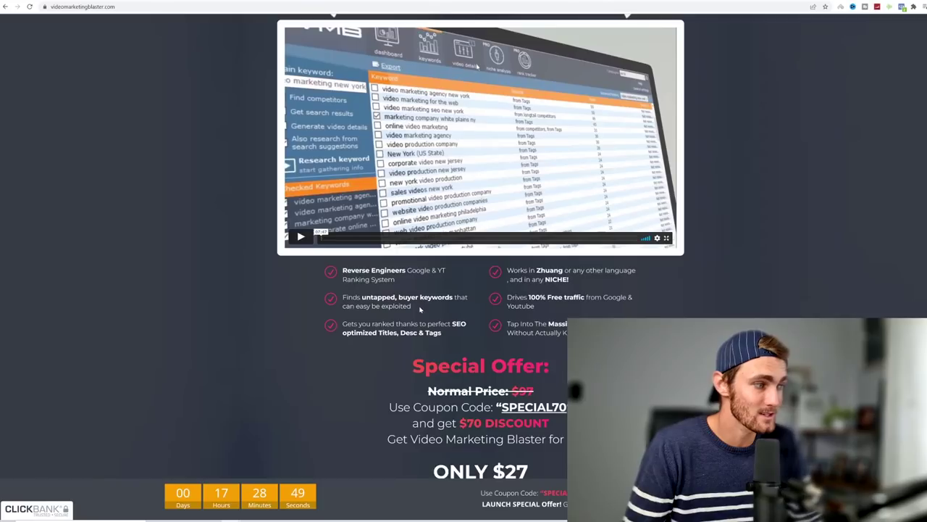
pyautogui.moveTo(447, 337); pyautogui.dragTo(359, 323)
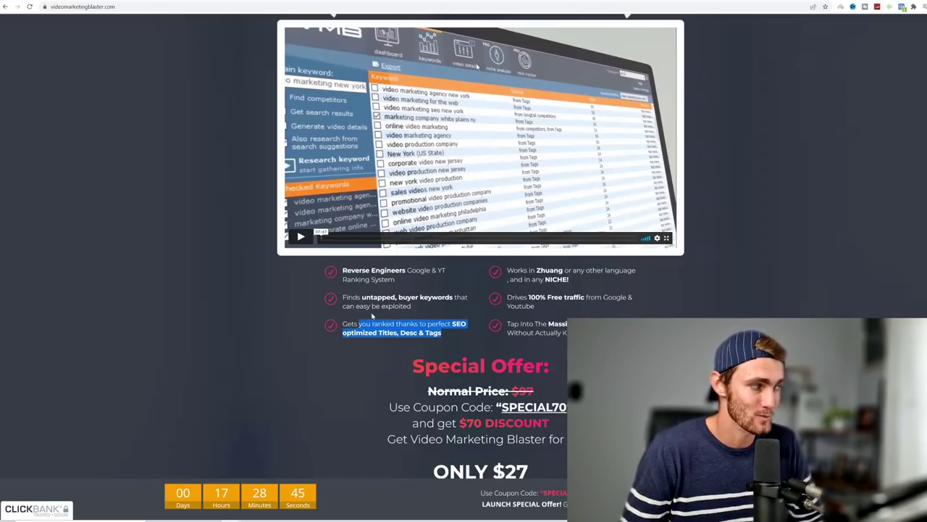
pyautogui.moveTo(566, 308); pyautogui.dragTo(507, 297)
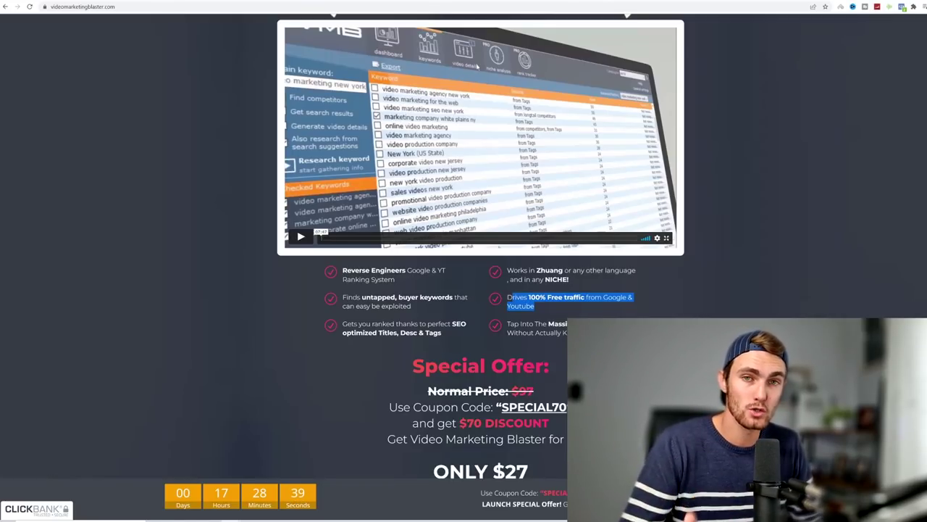
# Review the special offer pricing section on the Video Marketing Blaster page, then return to its headline.
pyautogui.scroll(3, 477, 65)
pyautogui.scroll(-7, 433, 268)
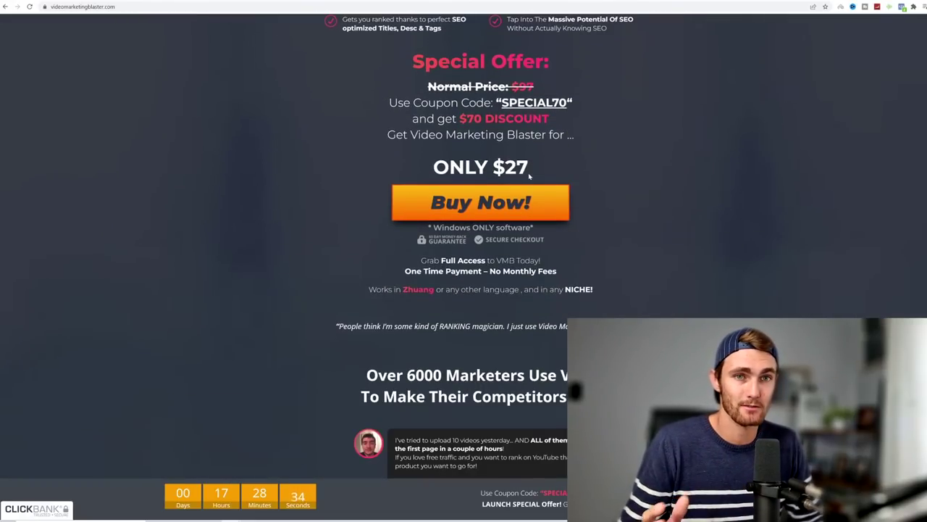
pyautogui.scroll(3, 529, 175)
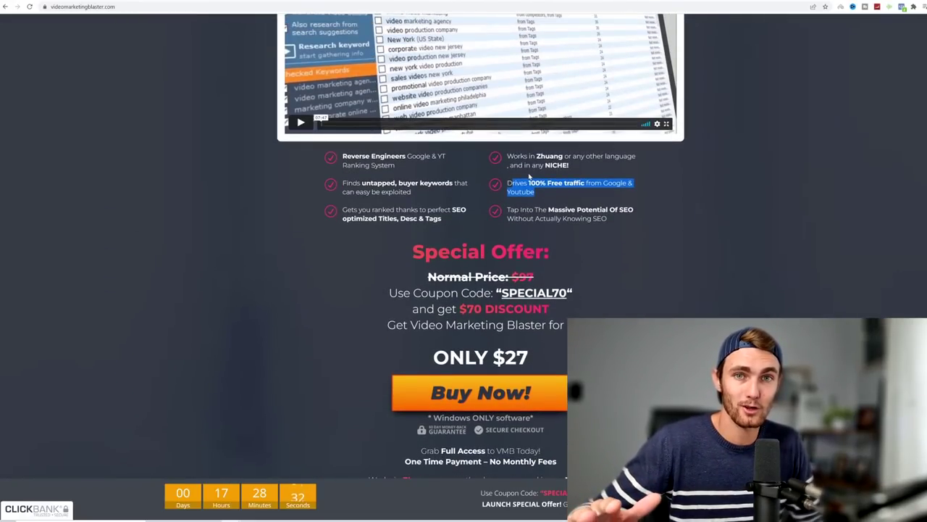
pyautogui.scroll(3, 529, 175)
pyautogui.scroll(1, 529, 176)
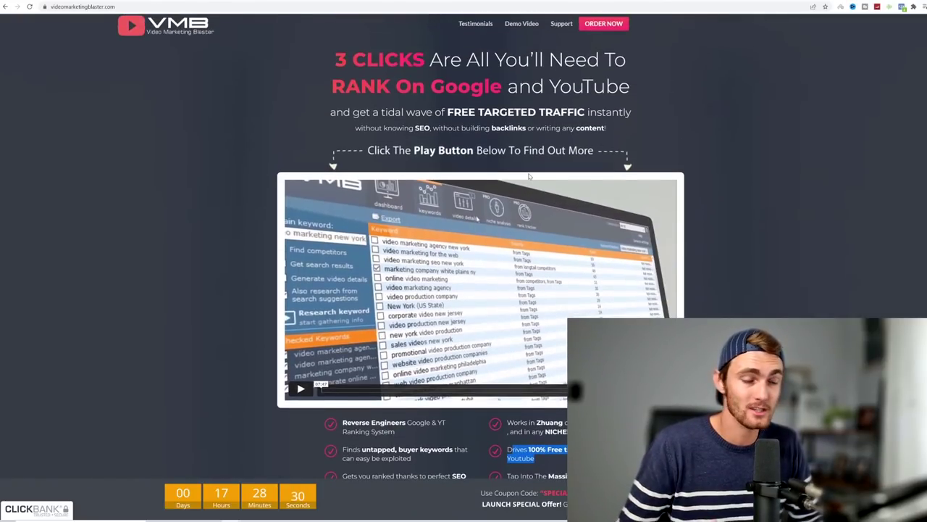